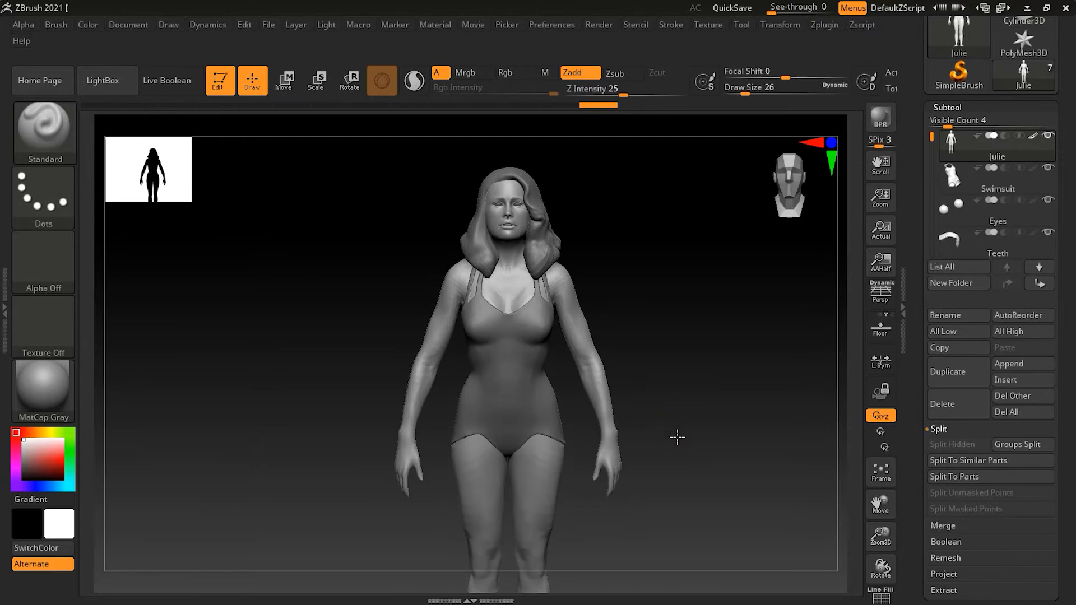
Step: Make the Swimsuit, Teeth and Eyes subtools active in turn and examine the figure's separate parts up to the face
alt+drag(702, 475, 631, 493)
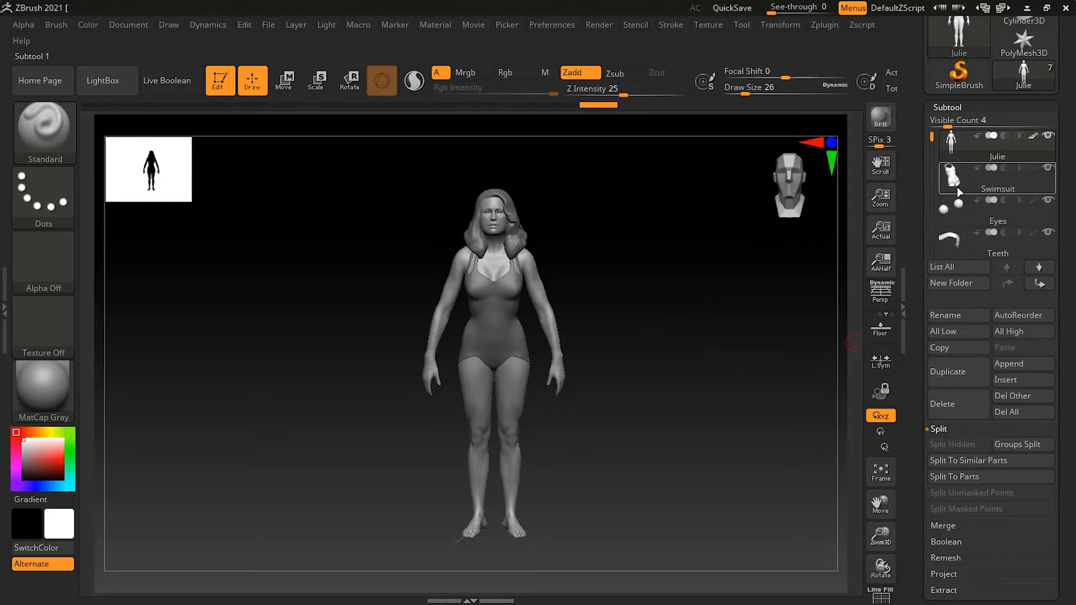
mouse_move(973, 213)
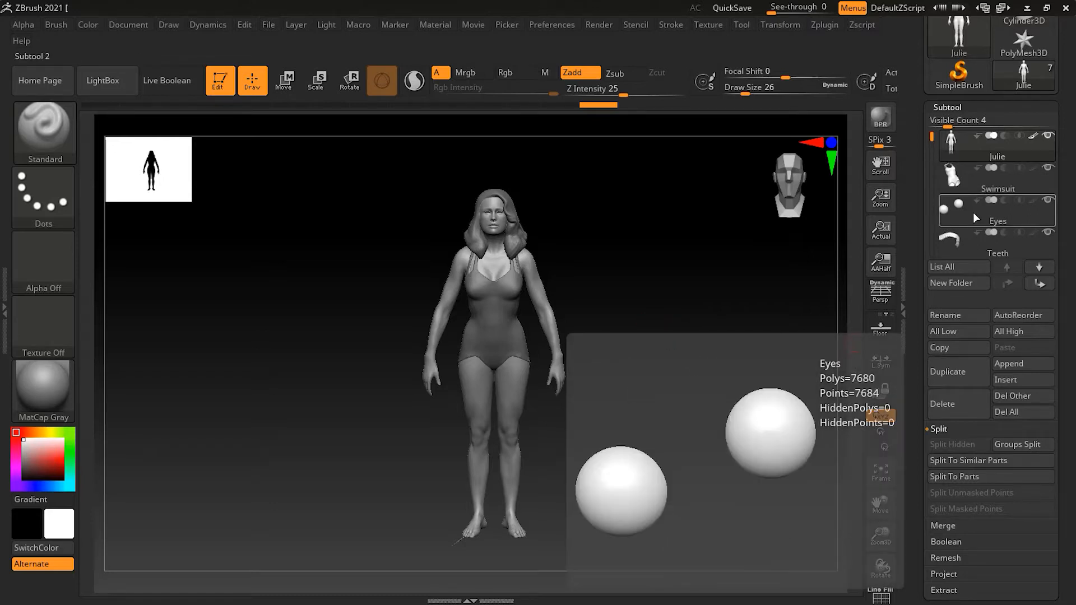
click(975, 181)
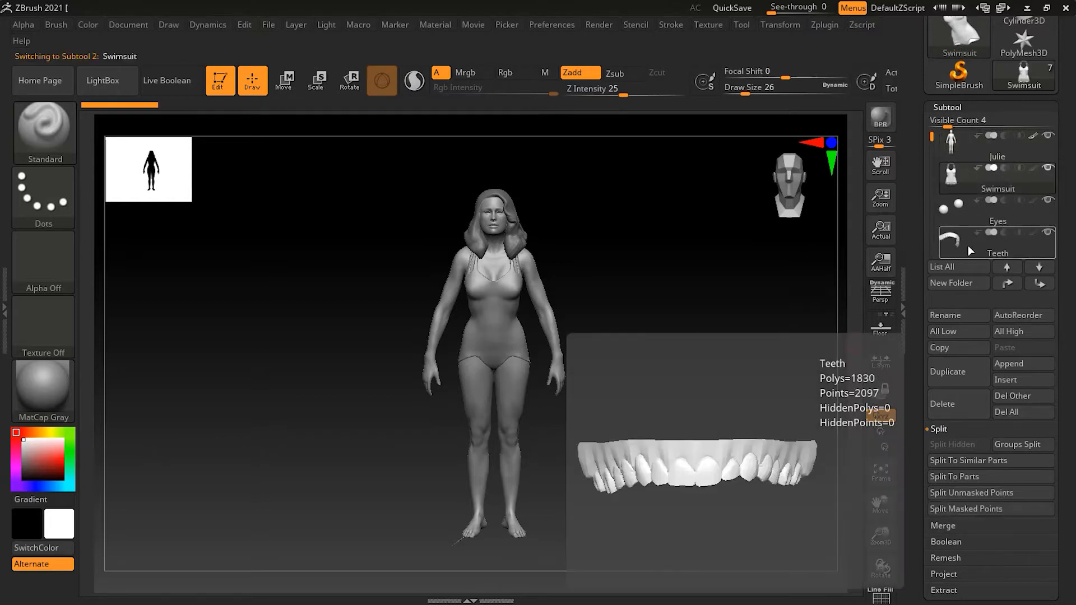
click(967, 246)
mouse_move(932, 137)
mouse_down()
mouse_move(933, 159)
mouse_move(931, 119)
mouse_up()
alt+drag(641, 240, 717, 250)
alt+drag(699, 295, 716, 340)
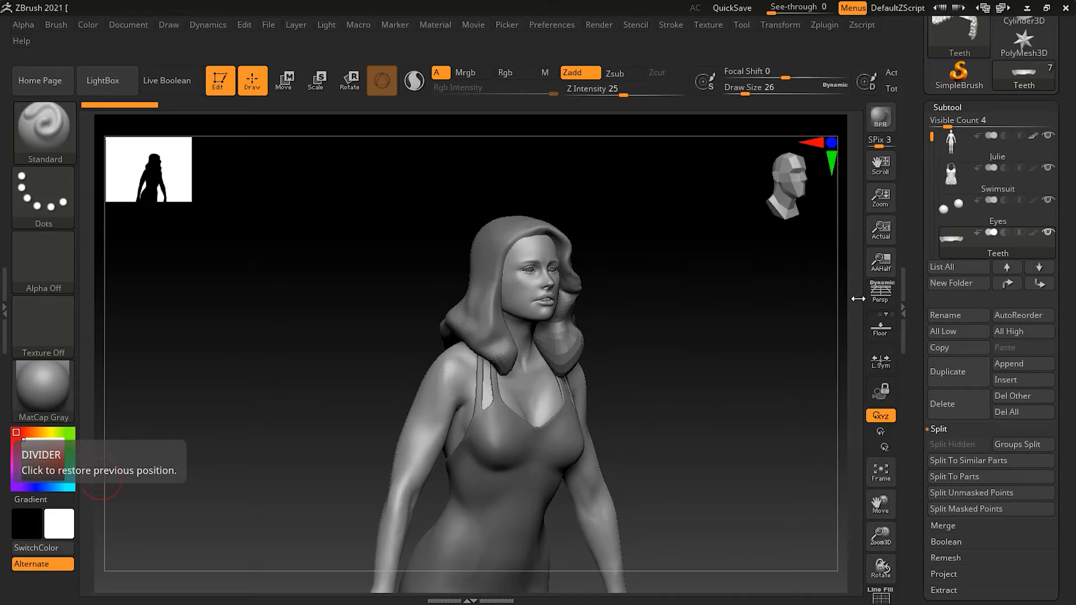
click(975, 217)
alt+drag(685, 289, 726, 314)
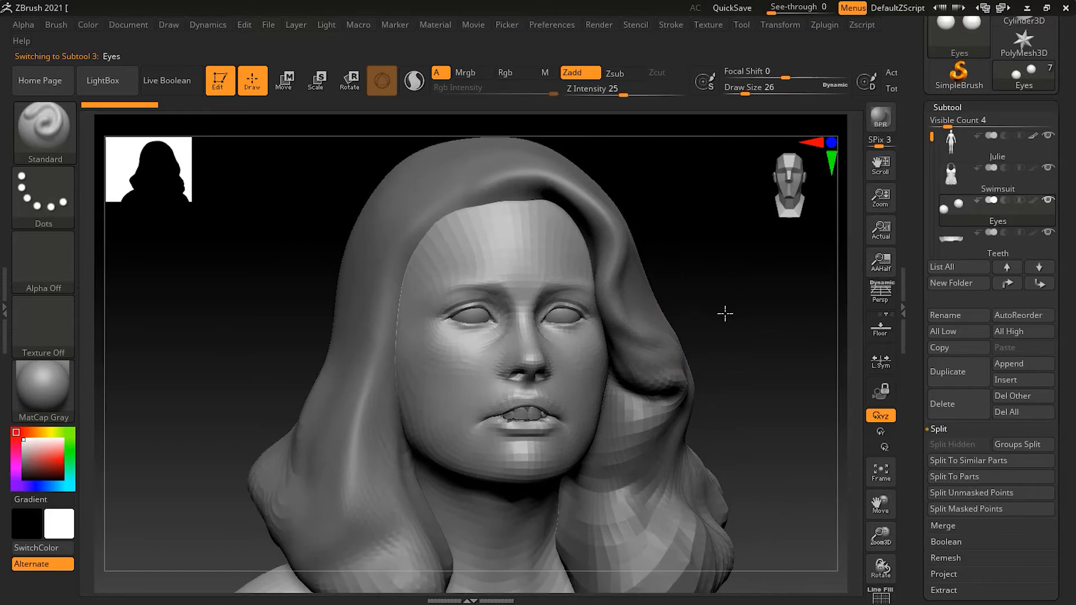
Step: Isolate the Eyes subtool by hiding all the other subtools at once
mouse_move(960, 220)
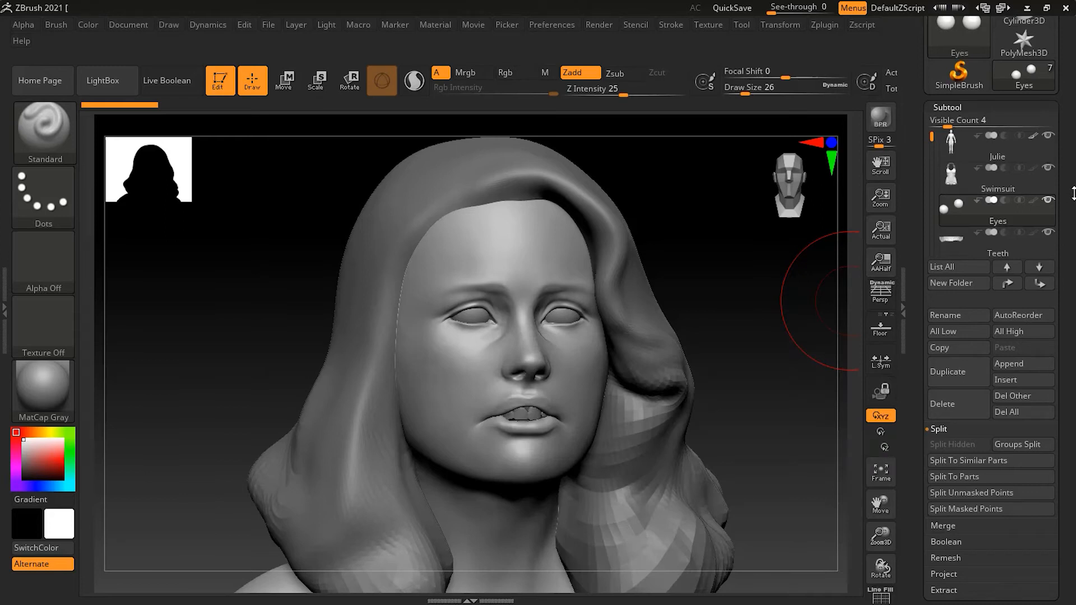
mouse_move(1050, 204)
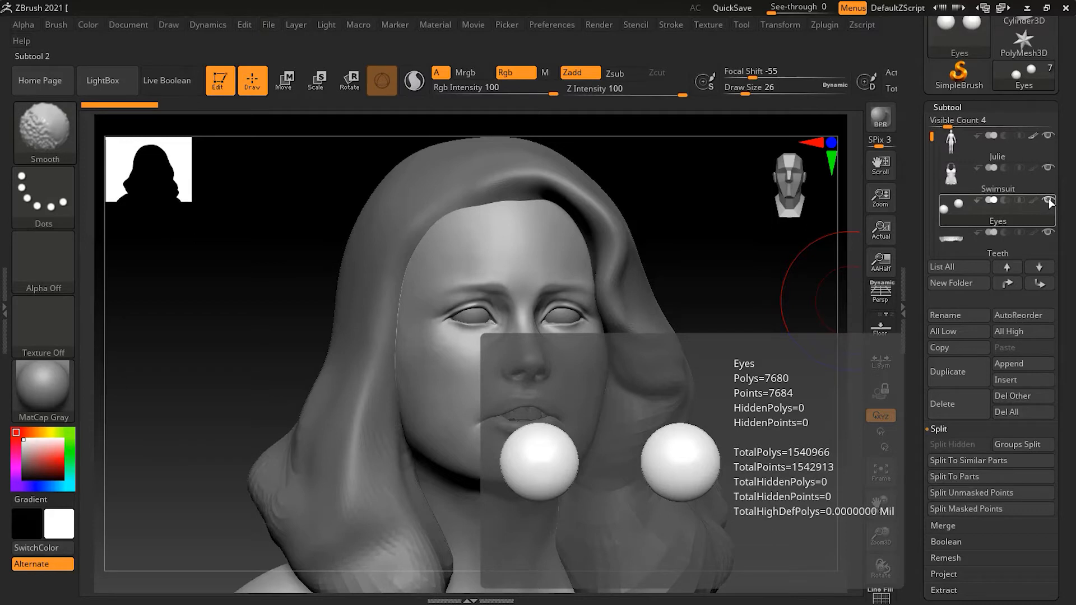
shift+click(1048, 199)
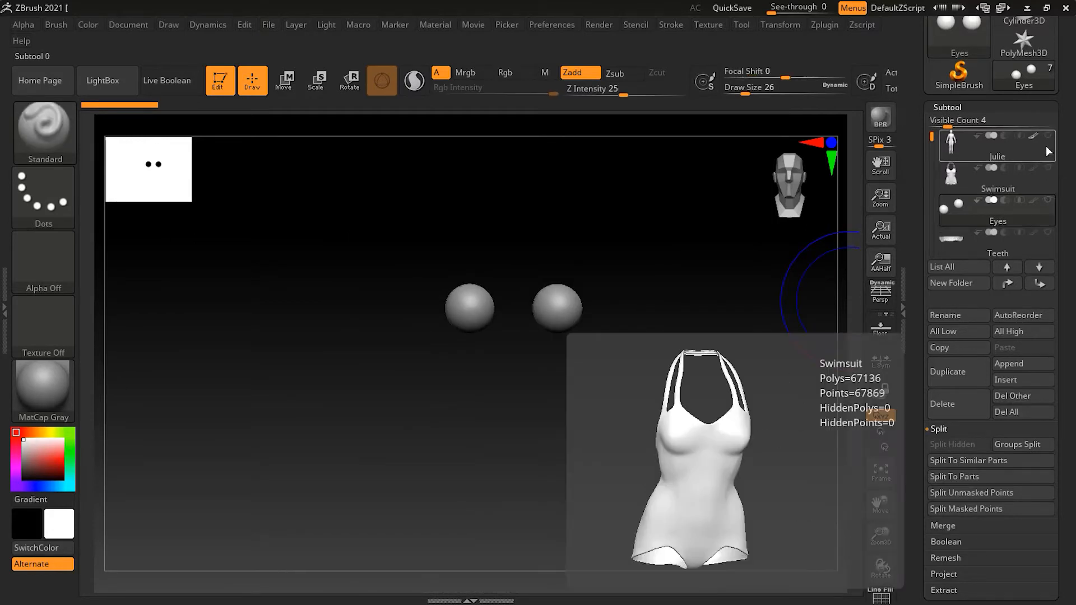
click(1048, 241)
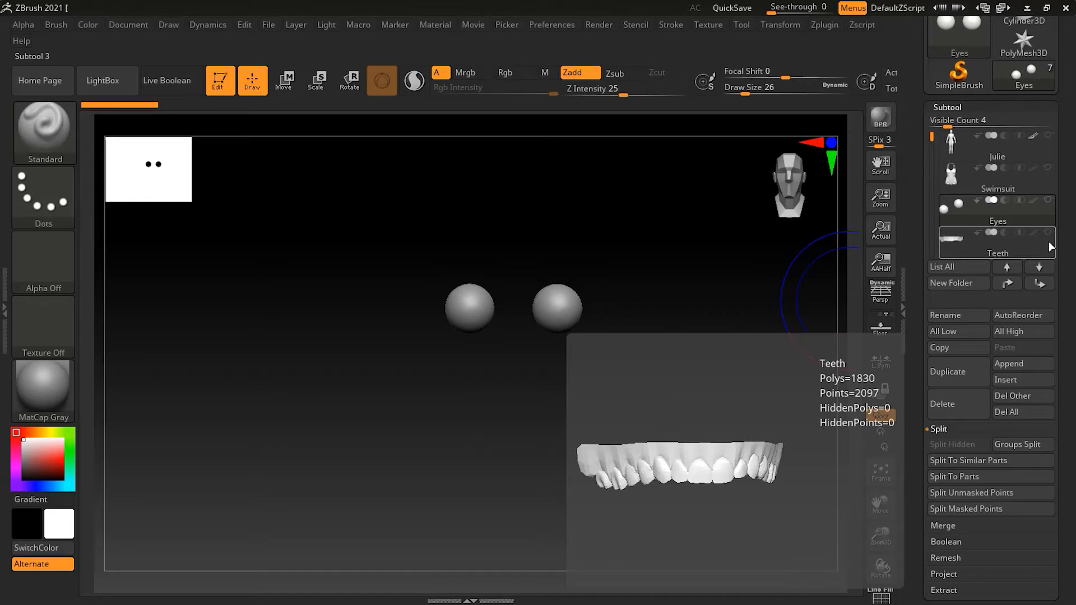
click(1044, 200)
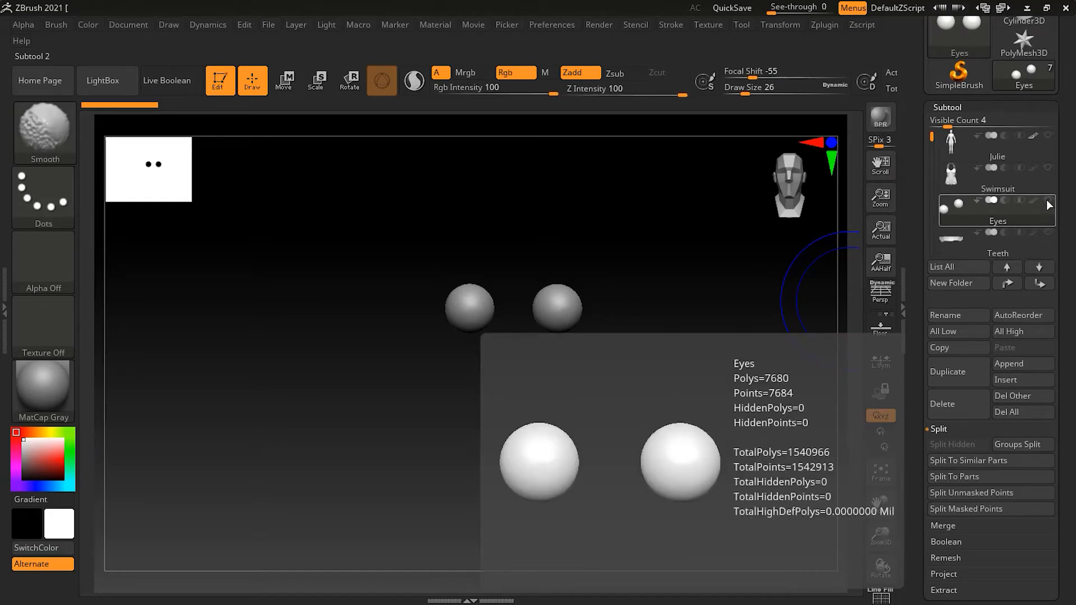
shift+click(1046, 200)
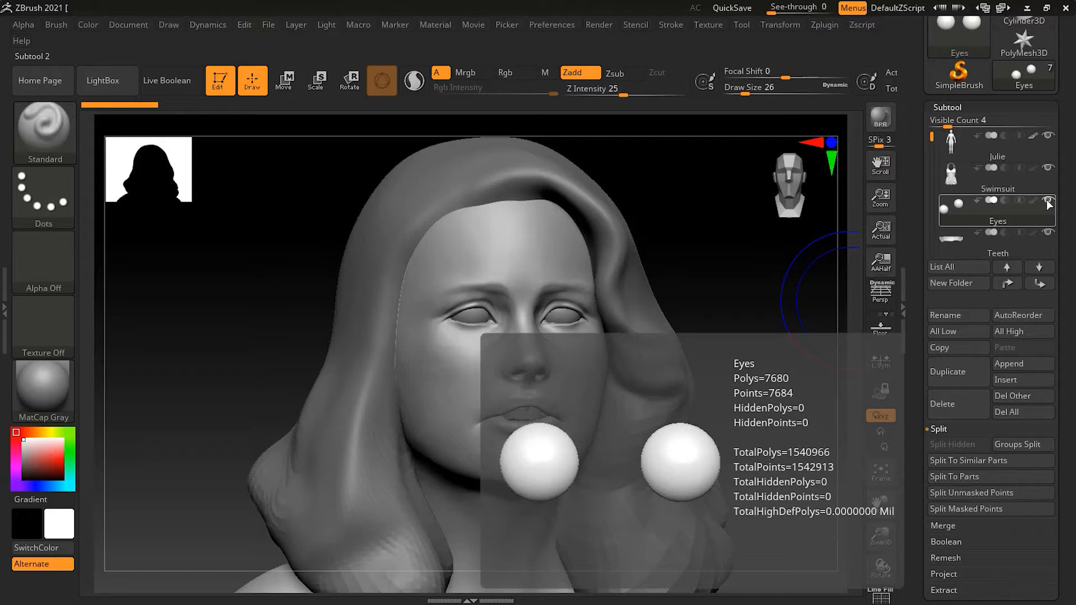
key(shift)
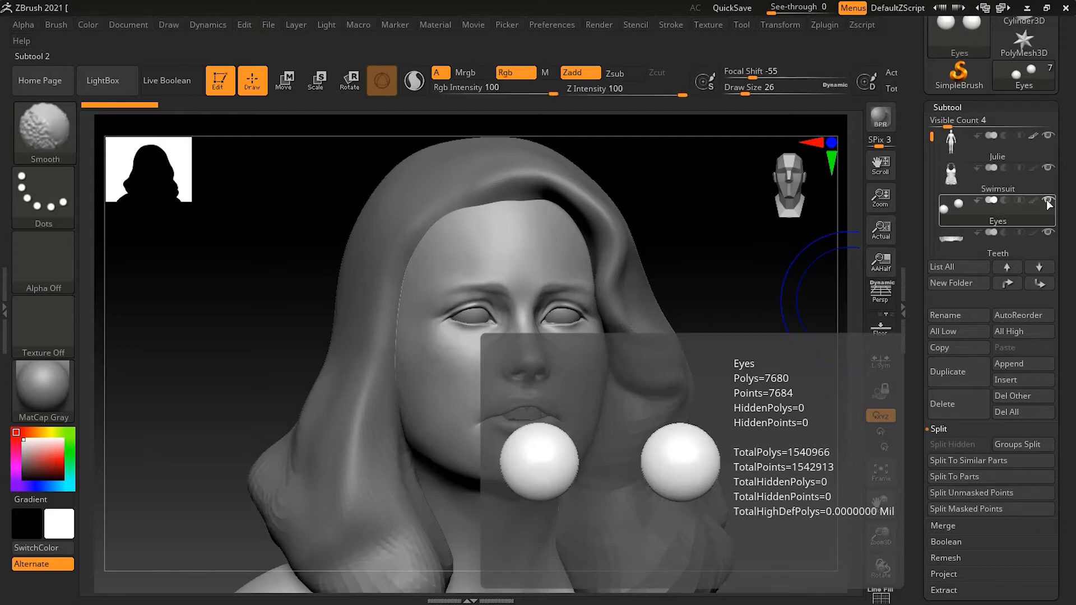
shift+click(1048, 202)
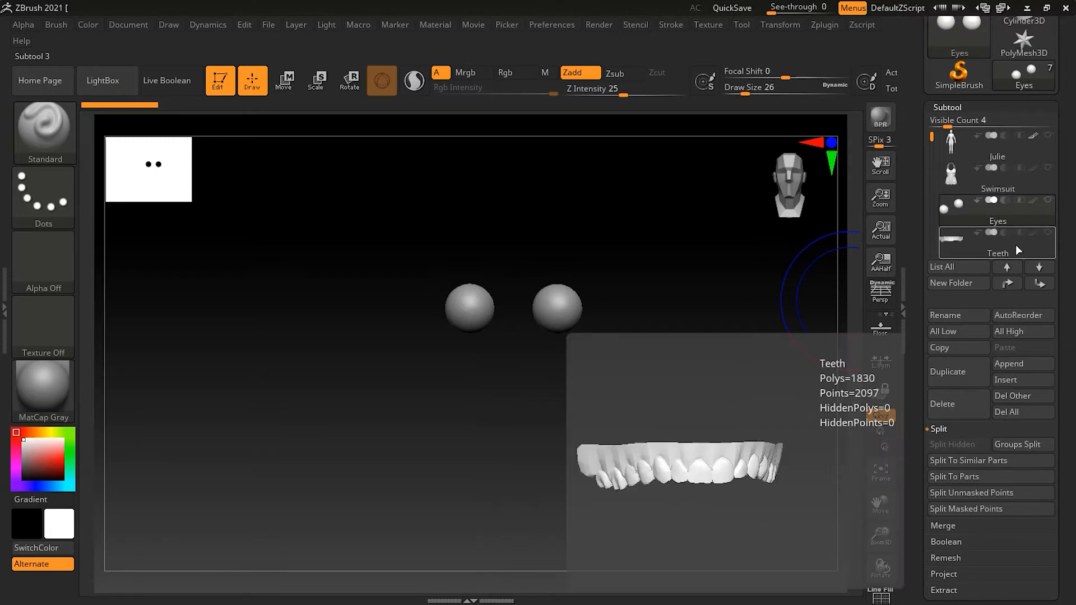
Step: Look at the Teeth subtool, return to Eyes, and split the Eyes mesh into separate subtools with Split To Parts
click(1015, 244)
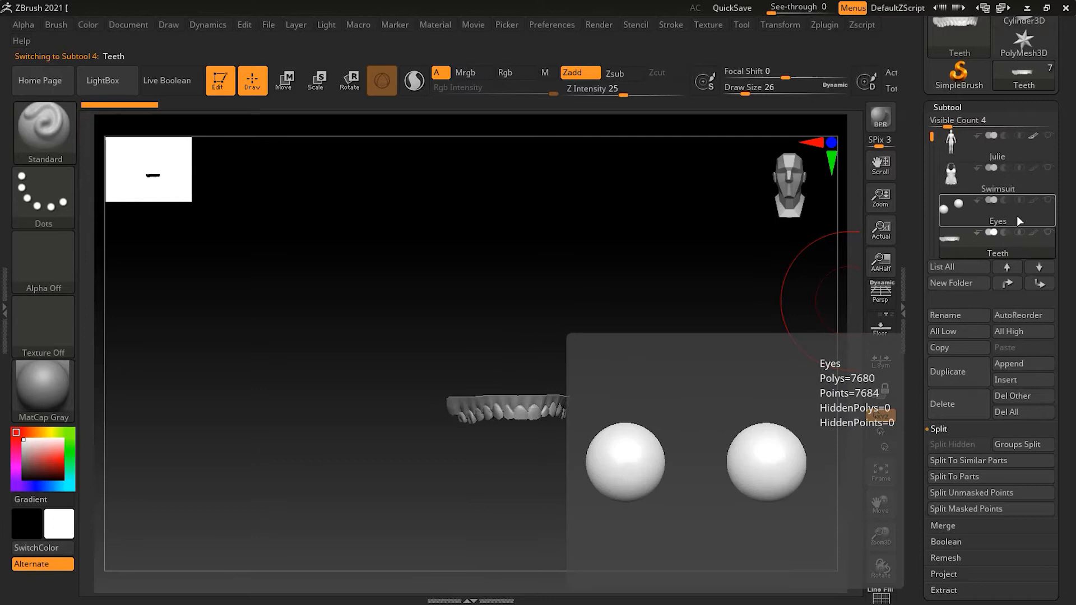
click(1016, 216)
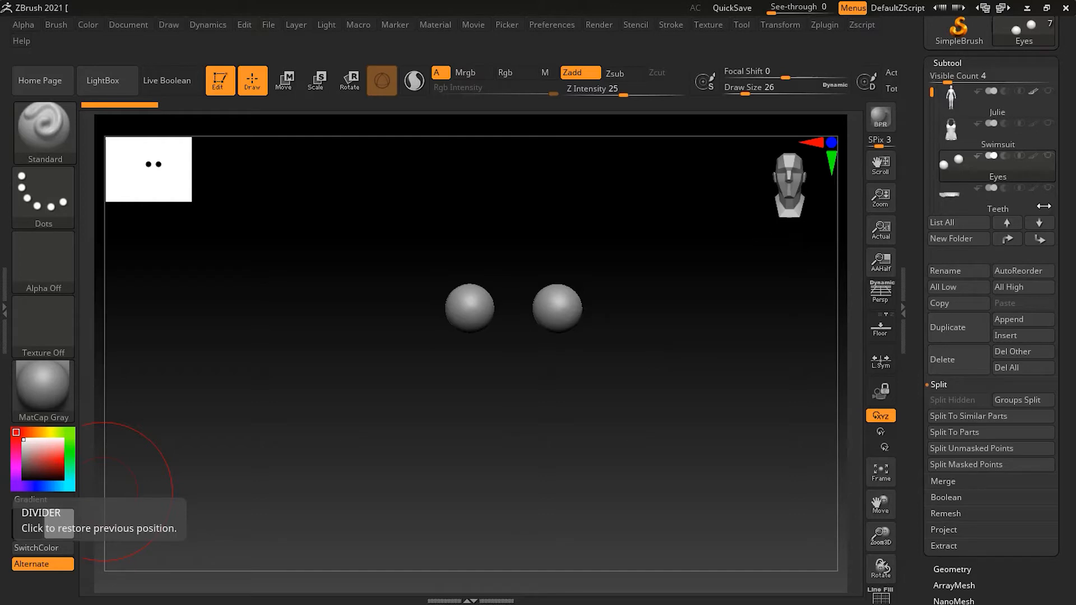
click(941, 385)
click(942, 385)
click(942, 385)
click(942, 385)
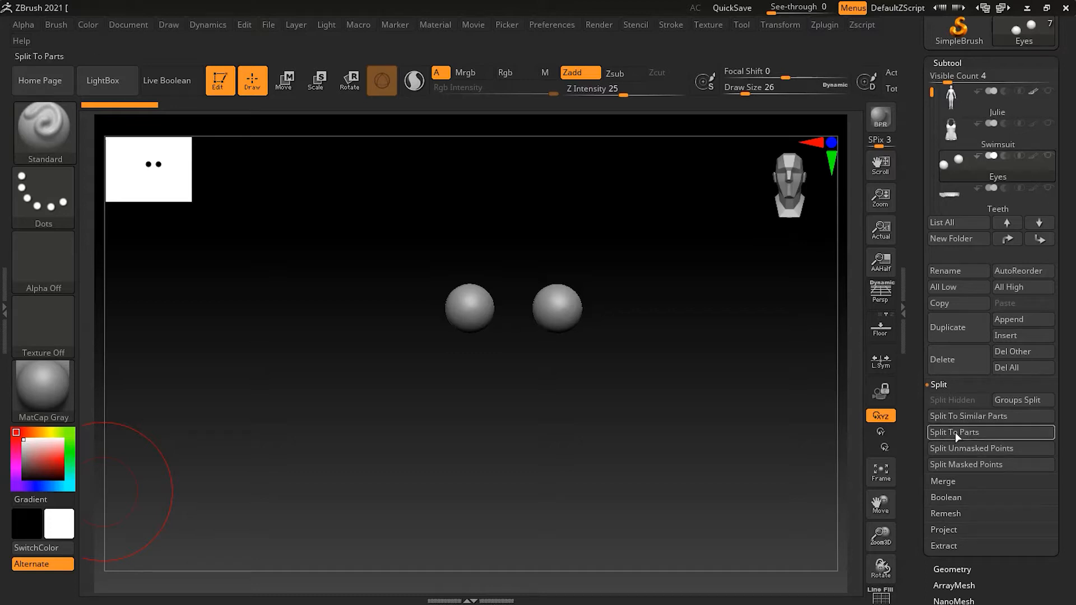
mouse_move(973, 173)
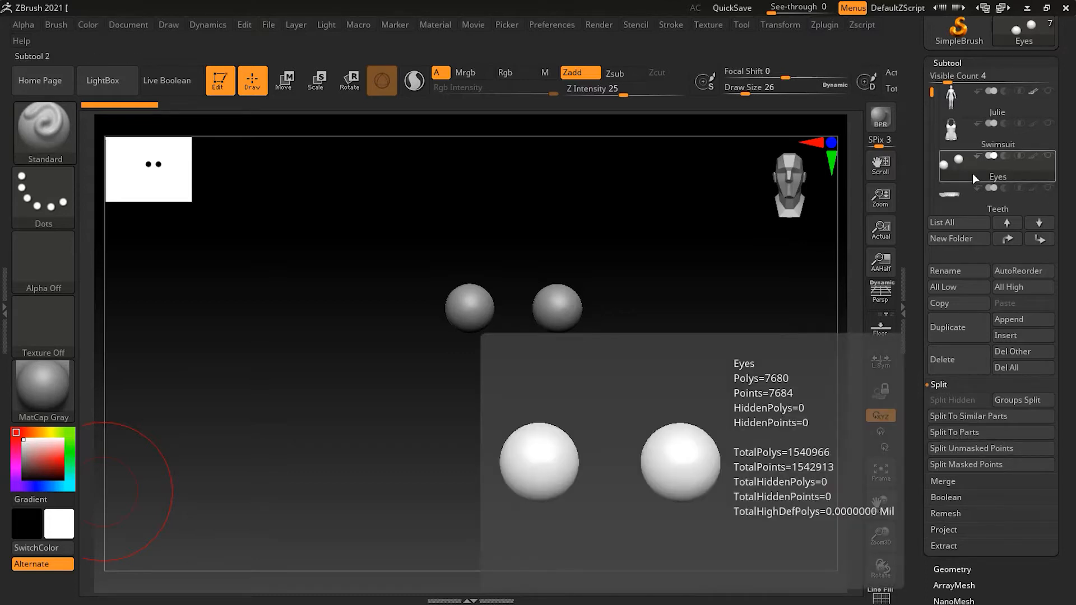
click(959, 434)
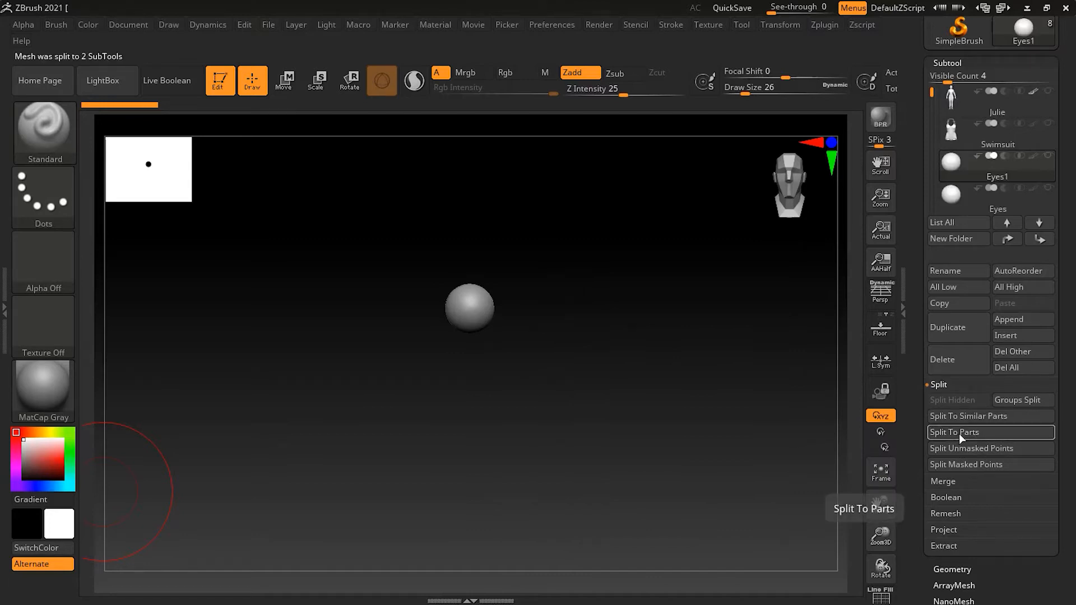
Step: Make each of the two separated eye subtools active in turn to compare them, ending on Eyes1
drag(774, 360, 814, 325)
mouse_move(1014, 210)
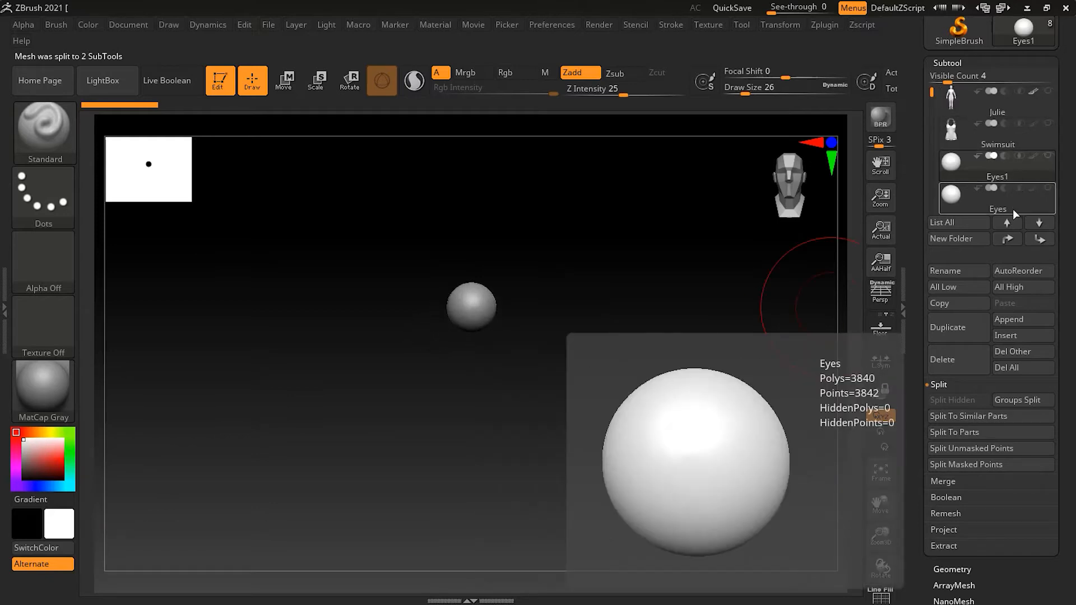
mouse_move(1021, 173)
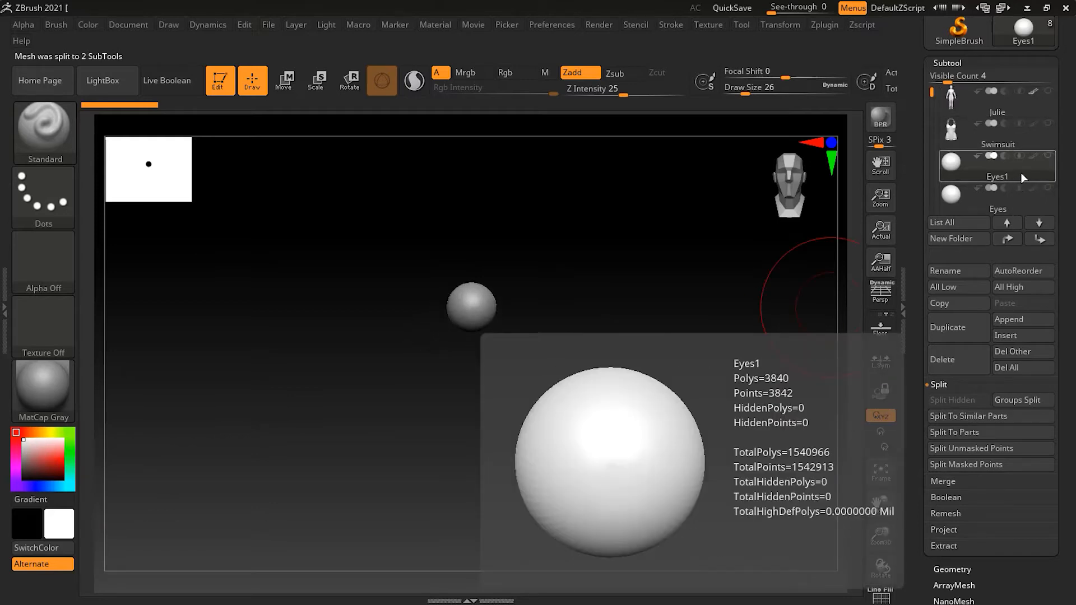
click(1016, 204)
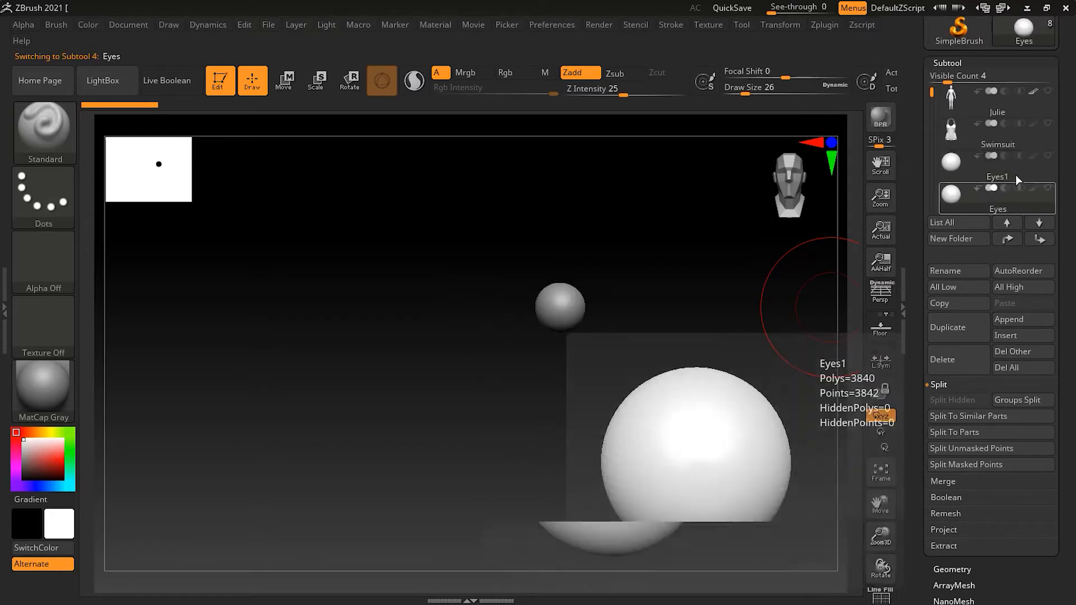
click(1015, 171)
Step: Show the second eye together with the first, and restore the visibility of all subtools
mouse_move(1055, 163)
key(shift)
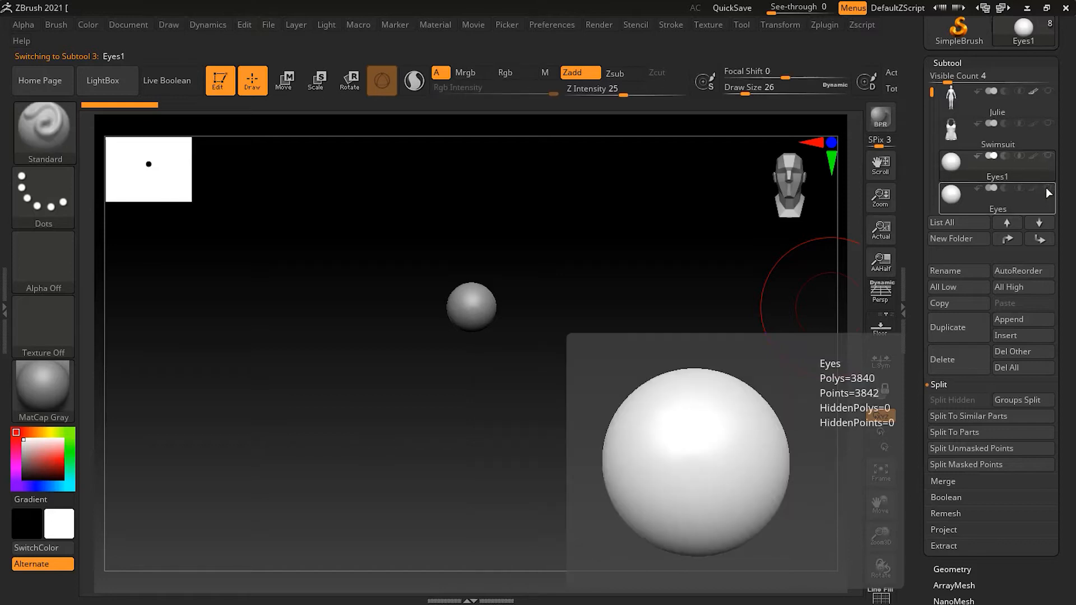
click(1047, 188)
mouse_move(1048, 193)
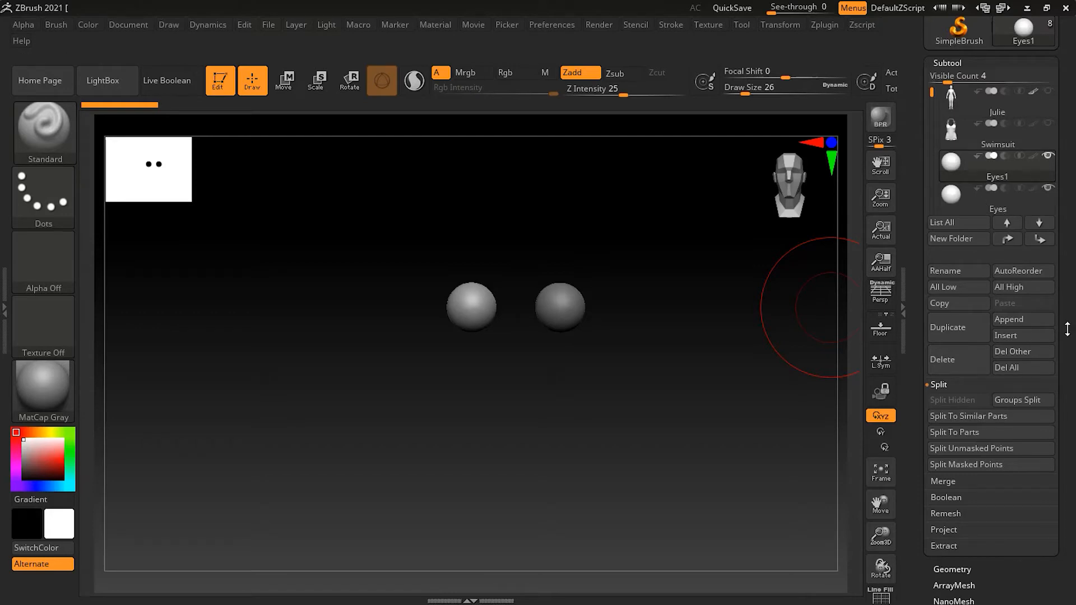
shift+click(1047, 156)
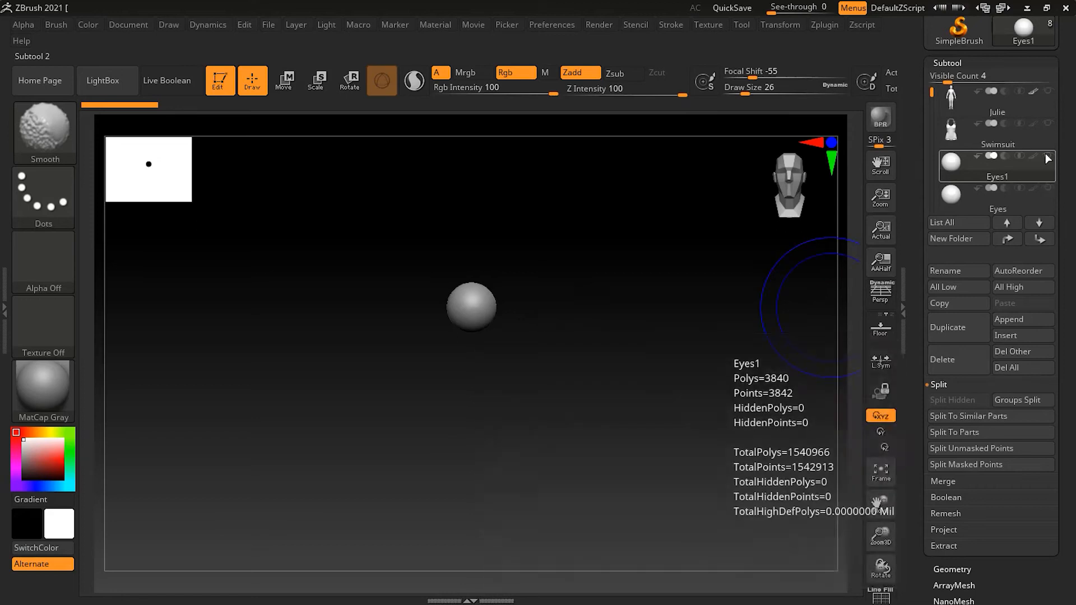
shift+click(1048, 156)
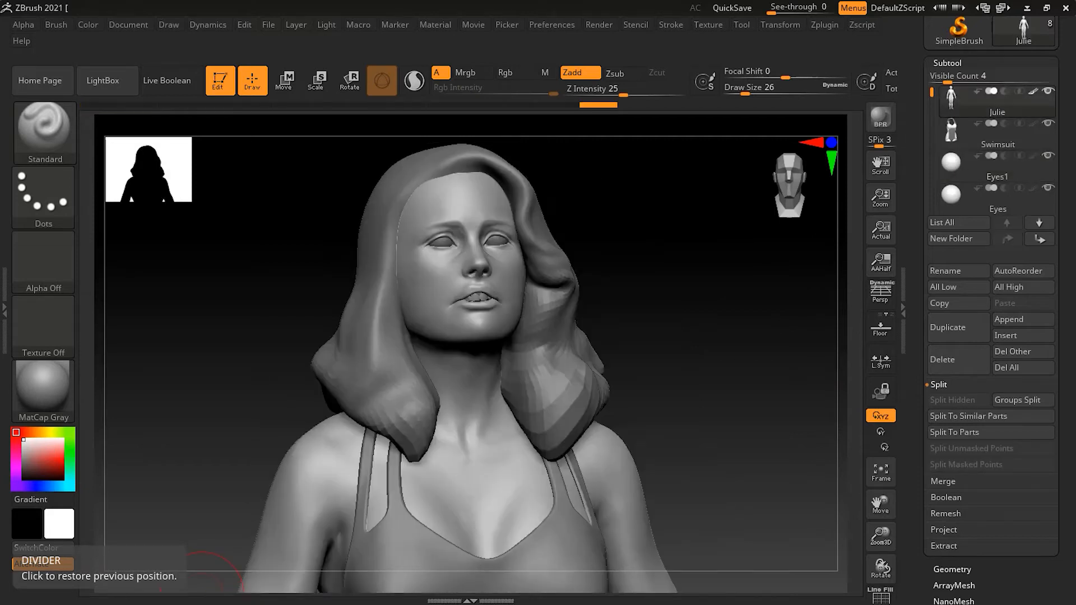
Step: Mask the swimsuit's front torso area and, with only the Swimsuit subtool shown, split the masked points into a separate subtool
drag(741, 454, 716, 322)
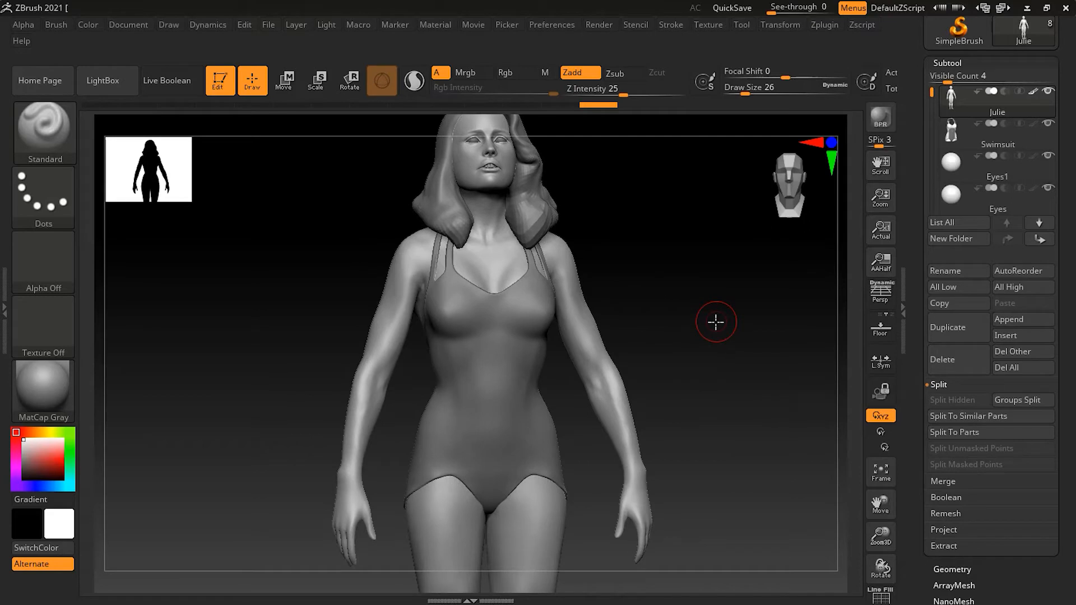
alt+click(499, 438)
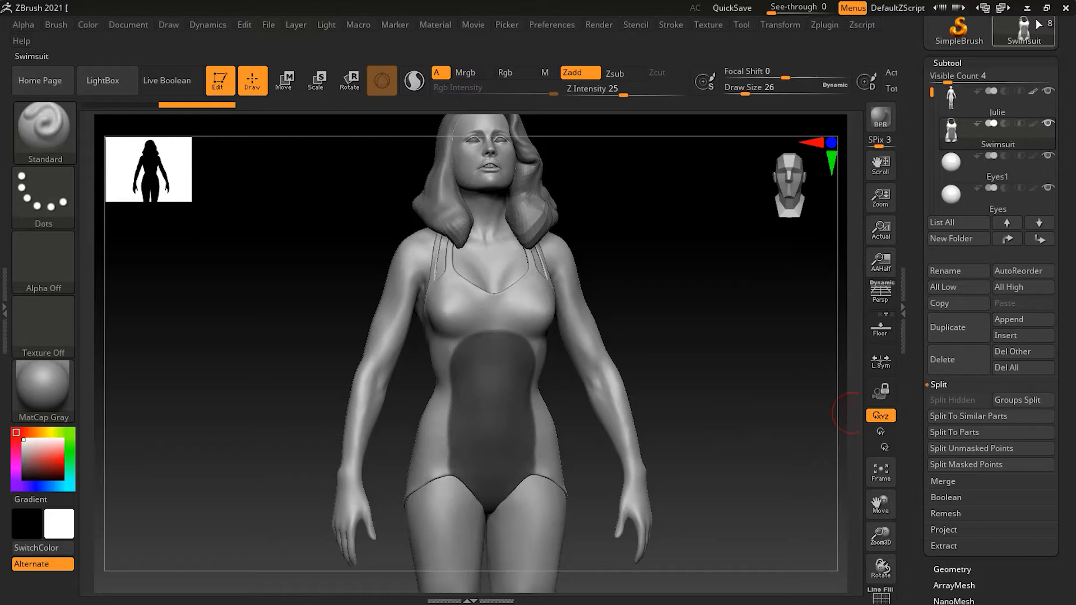
mouse_move(1000, 147)
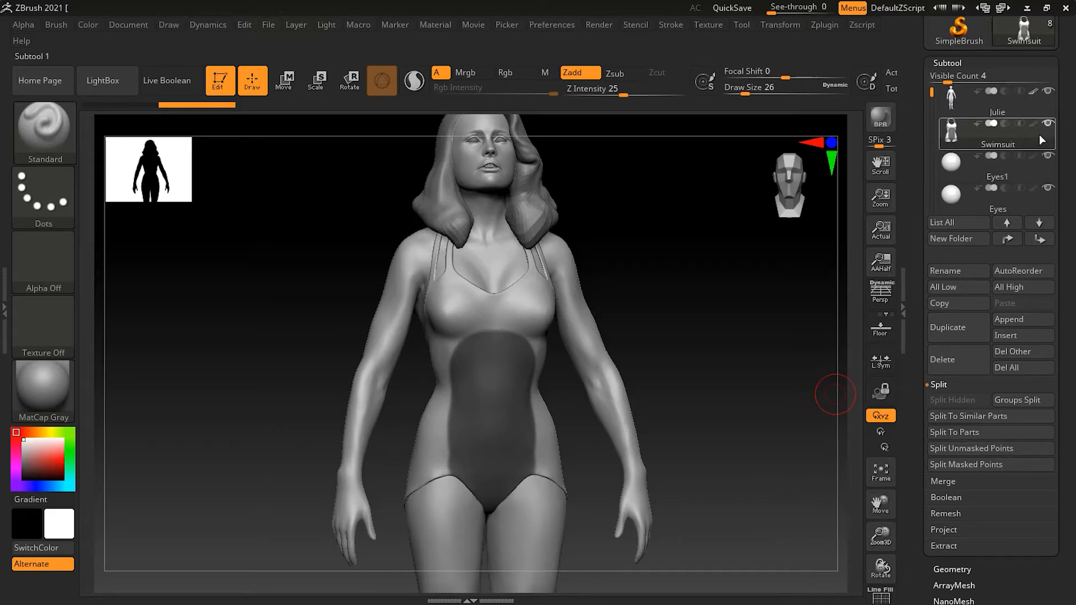
mouse_move(1052, 126)
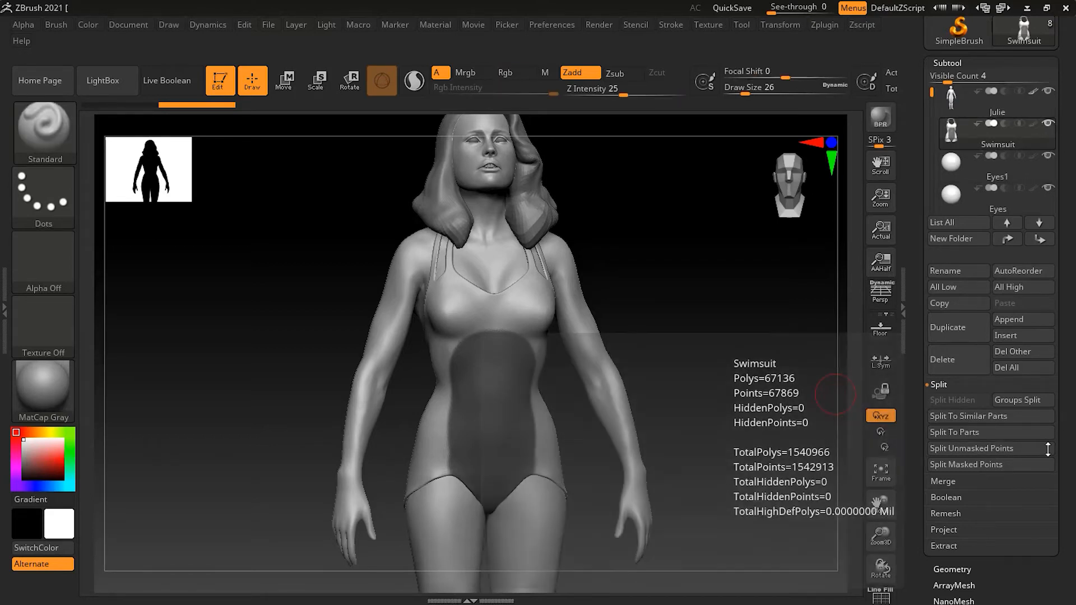
key(shift)
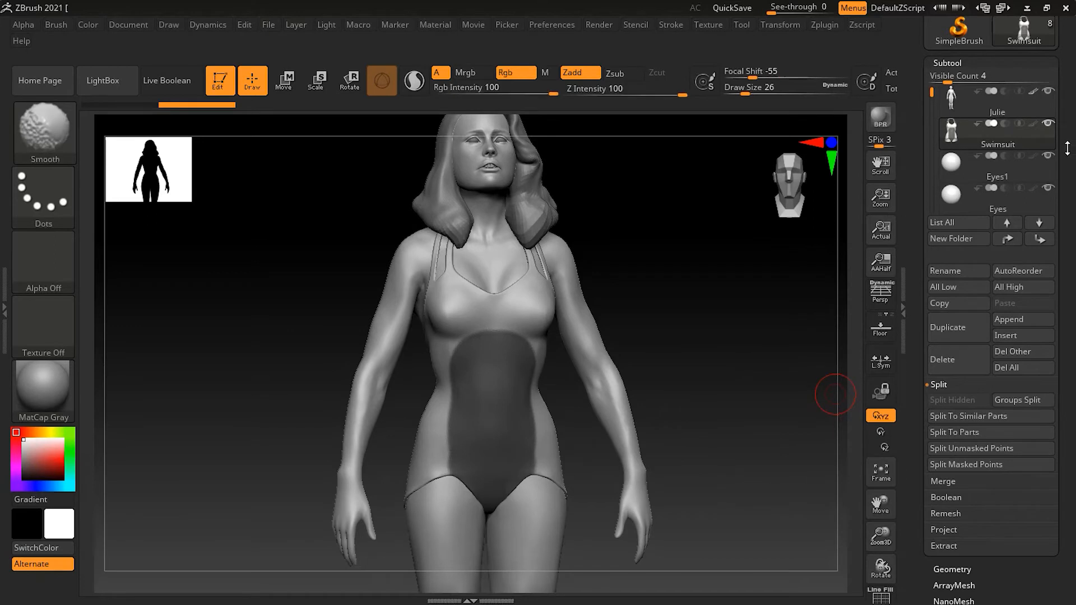
shift+click(1048, 123)
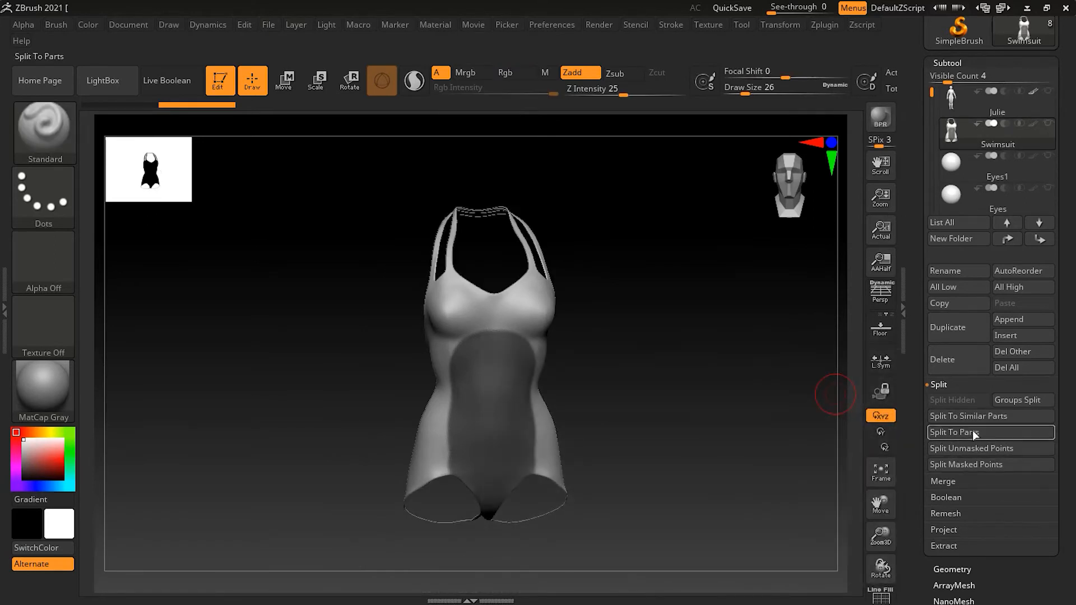
click(979, 463)
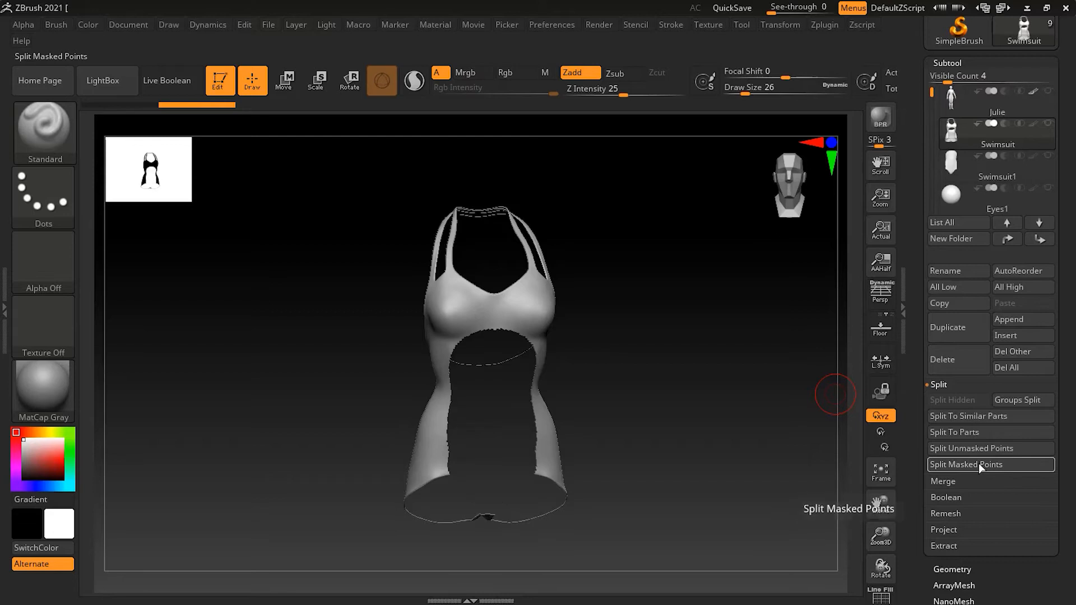
Step: Make the split-off front piece active and then the remaining Swimsuit piece to compare the two
mouse_move(1031, 137)
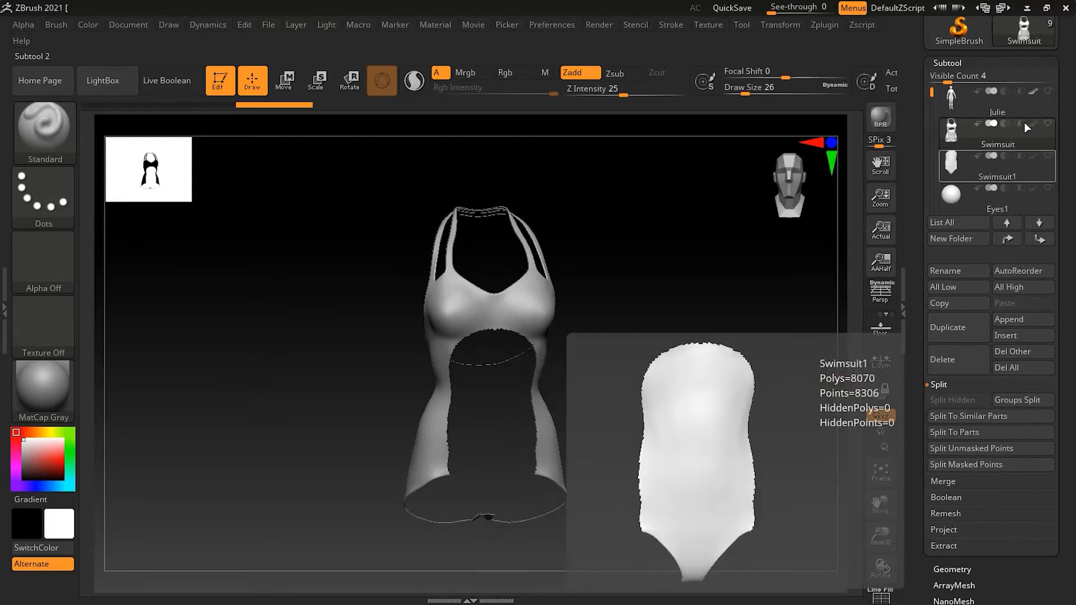
click(1036, 175)
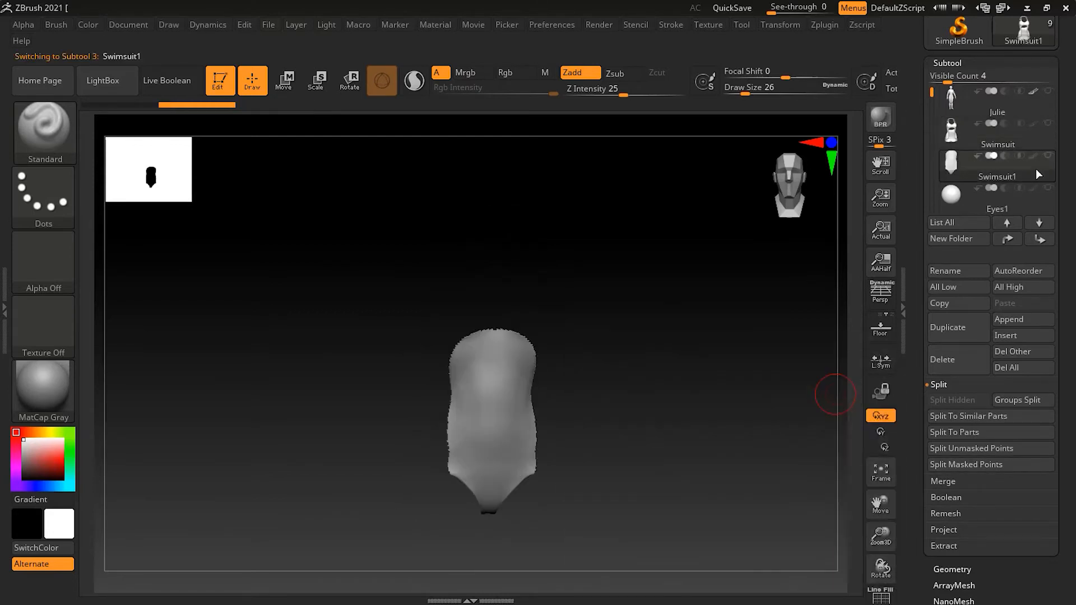
click(1036, 143)
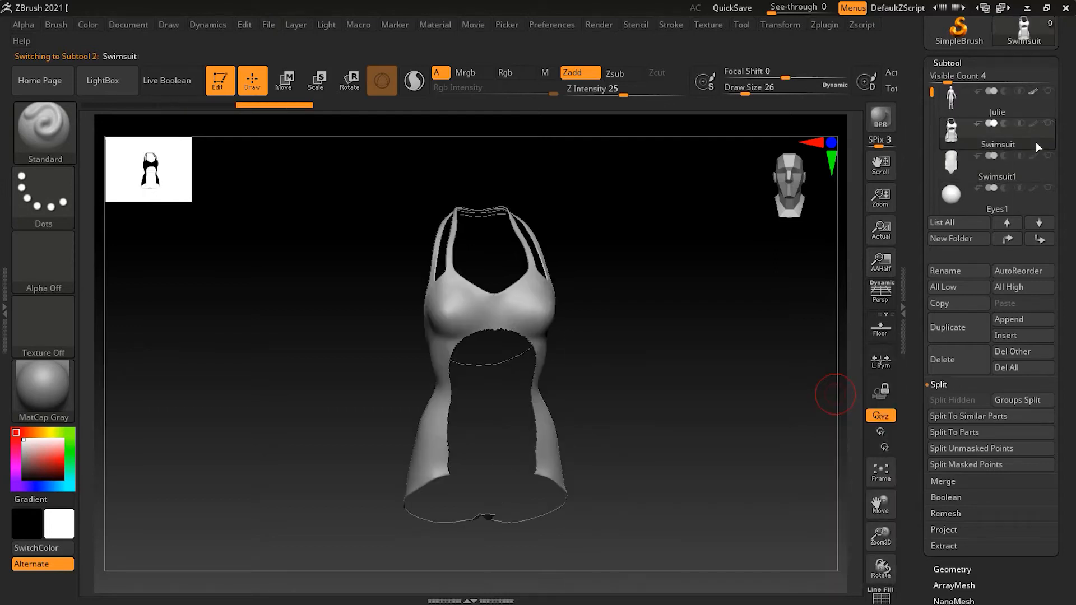
Step: Show all subtools again, make the split-off Swimsuit1 piece active, and finish with the character's body subtool active
mouse_move(1035, 143)
shift+click(1049, 123)
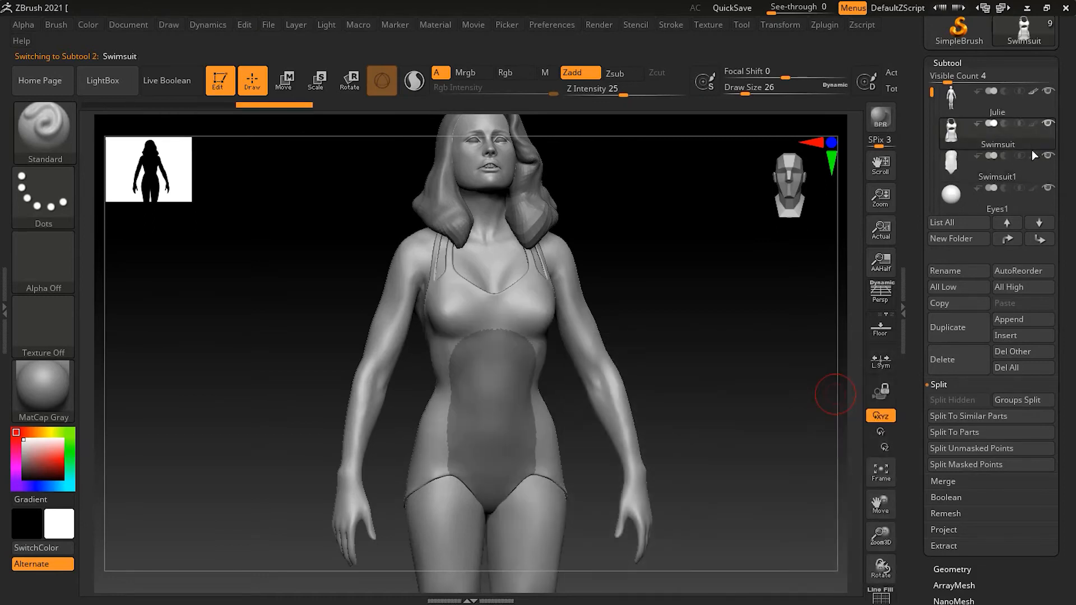
click(1032, 165)
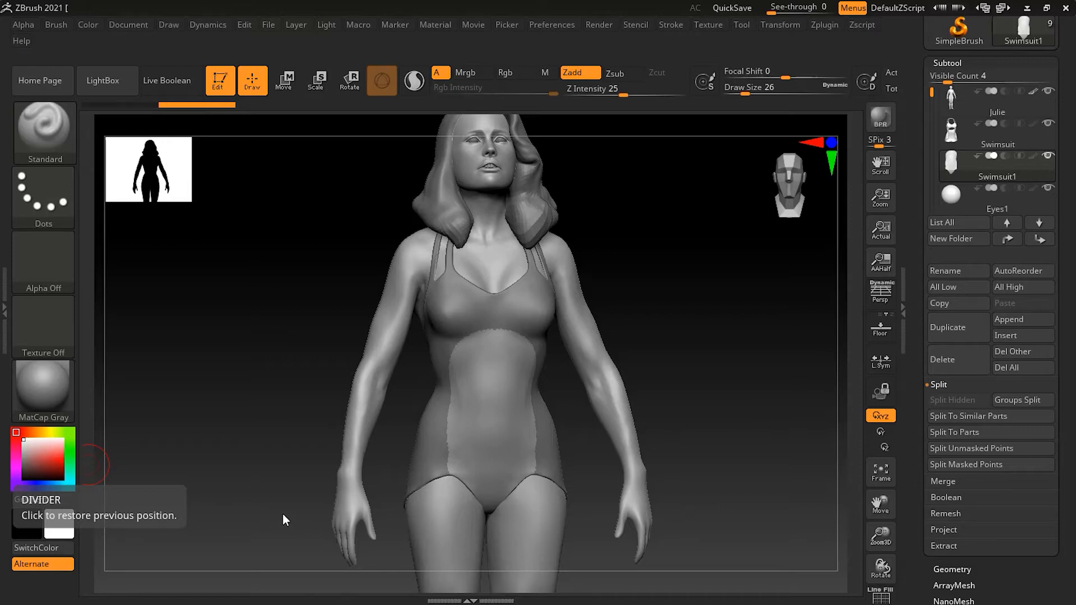
alt+click(491, 245)
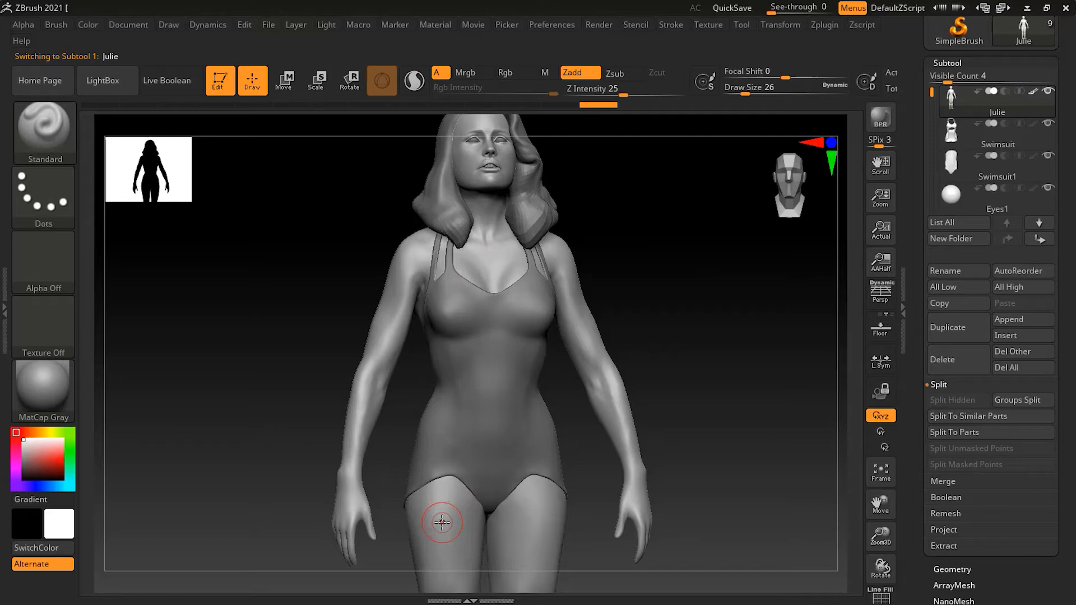
Step: Show the polygroup colours and wireframe on the full-length figure to examine the body's groups, and turn them off again
alt+drag(796, 340, 689, 338)
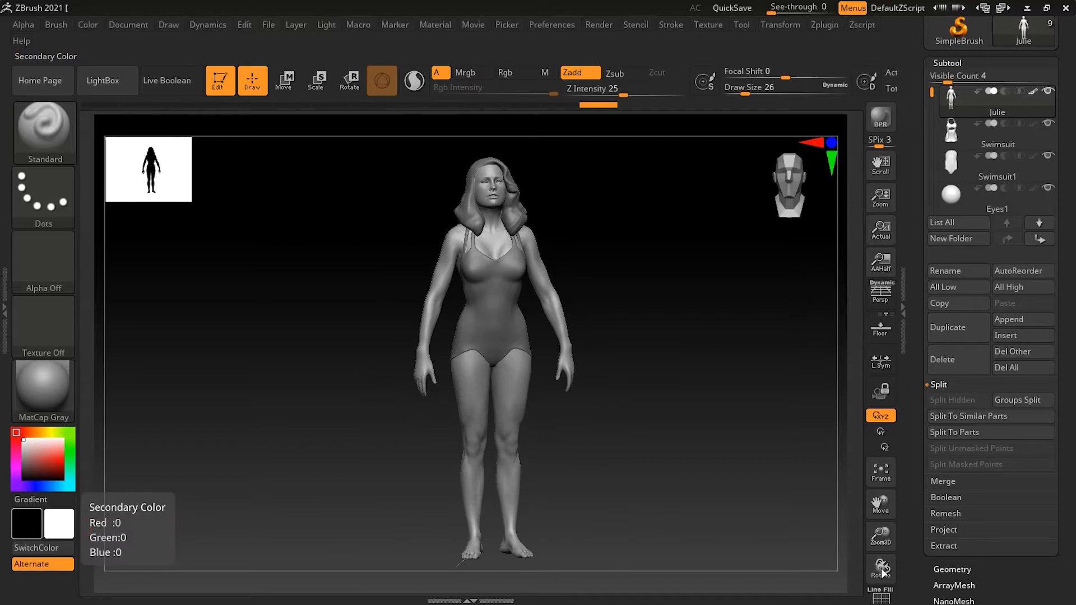
click(880, 597)
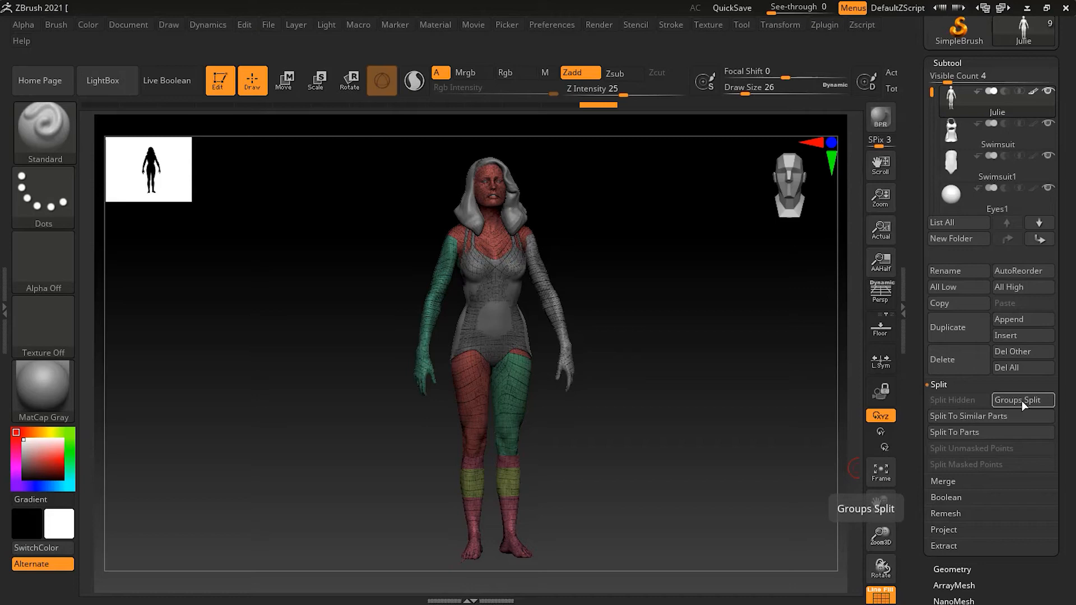
click(889, 599)
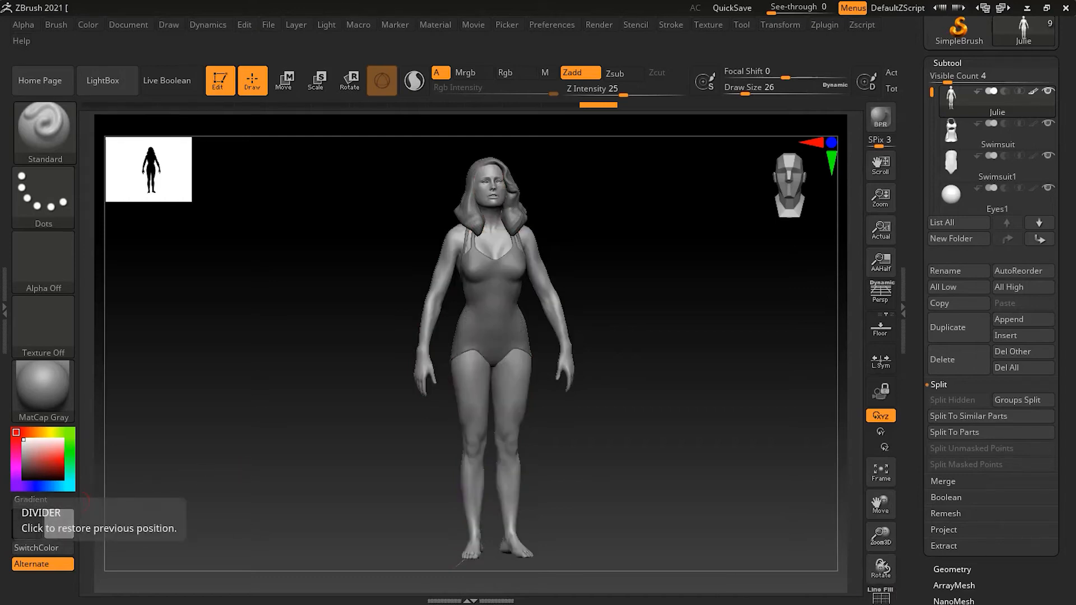
Step: Isolate one arm of the body mesh with a rectangular selection, and bring back the hidden rest of the body
drag(631, 308, 752, 288)
alt+drag(688, 312, 703, 352)
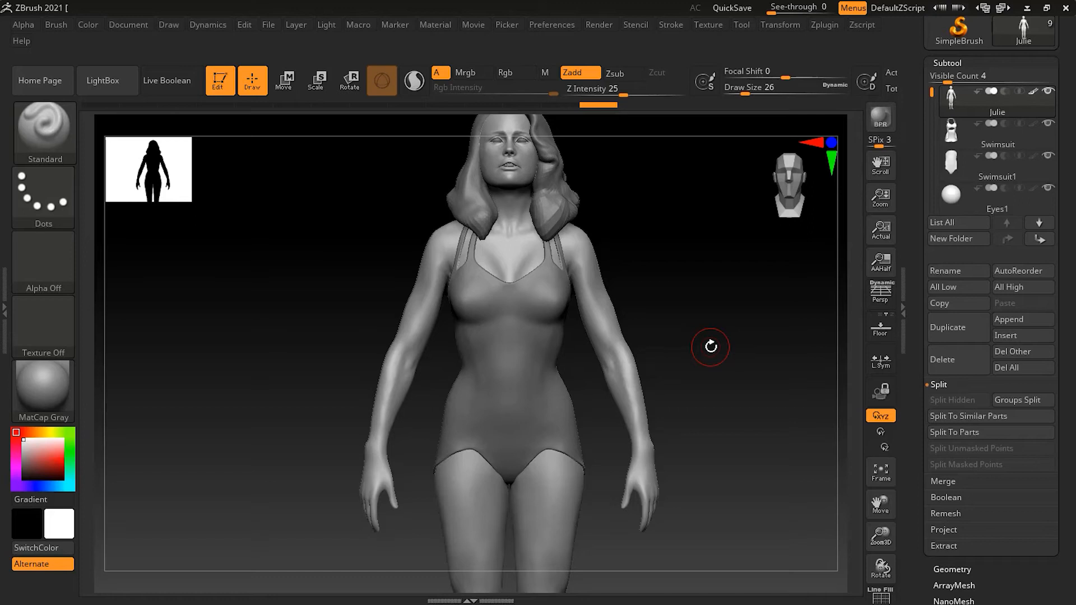
key(ctrl+shift)
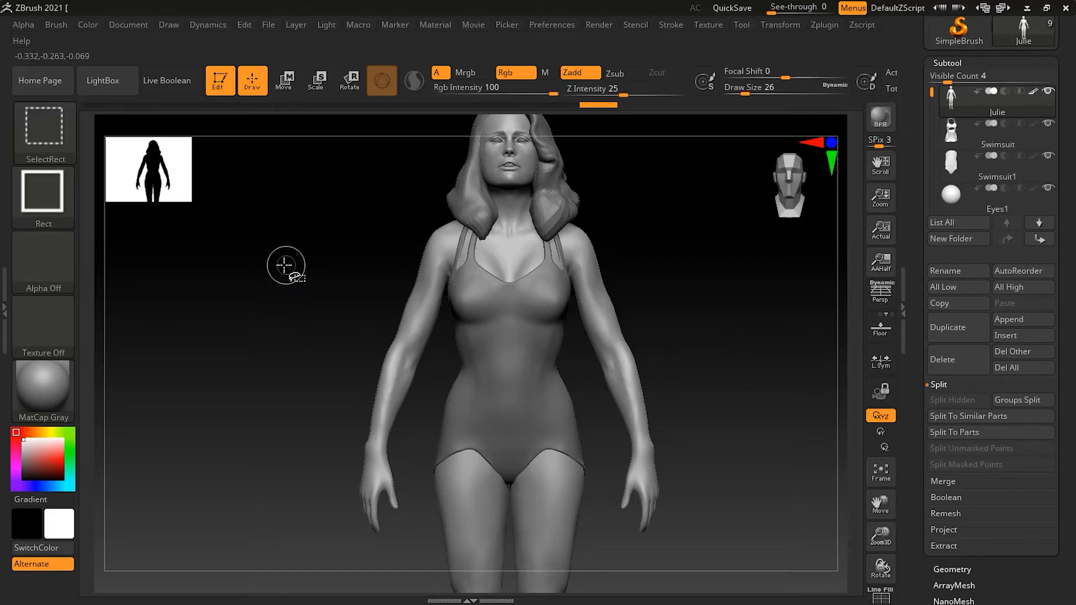
ctrl+shift+drag(276, 260, 422, 551)
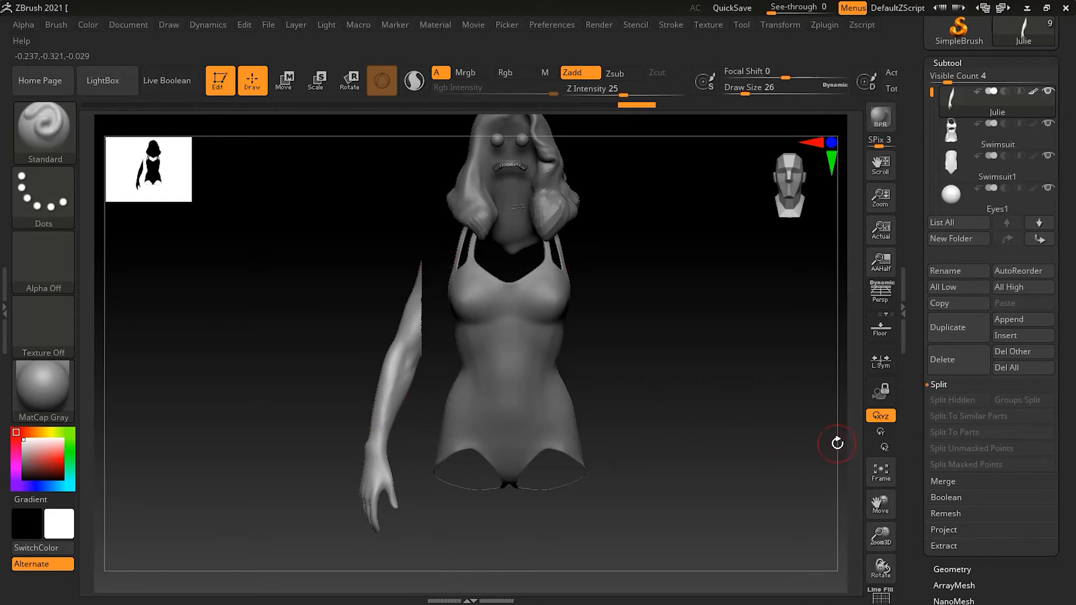
mouse_move(1001, 112)
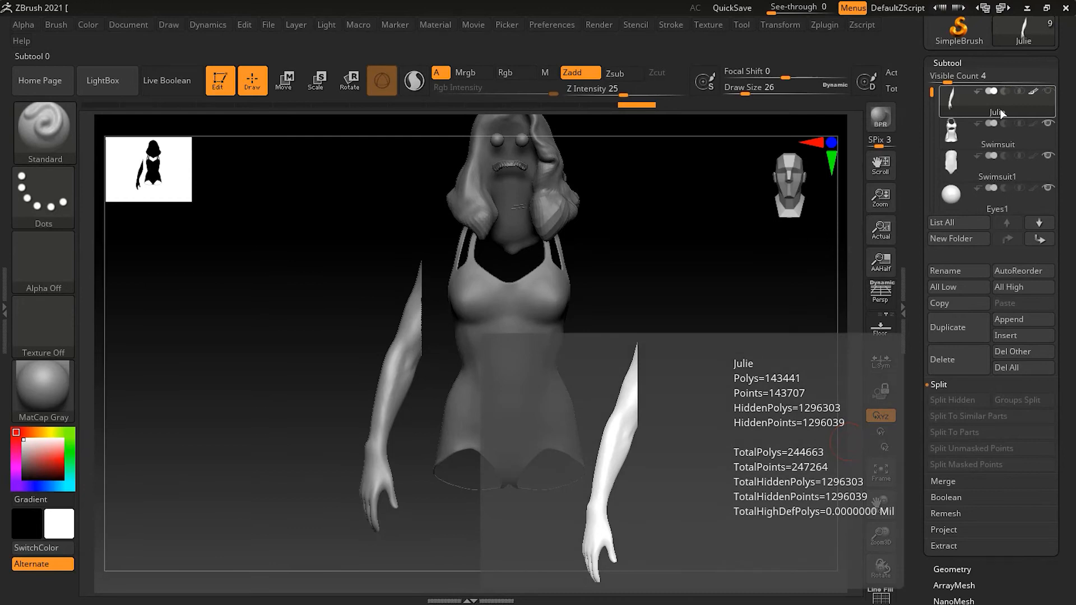
key(ctrl+shift)
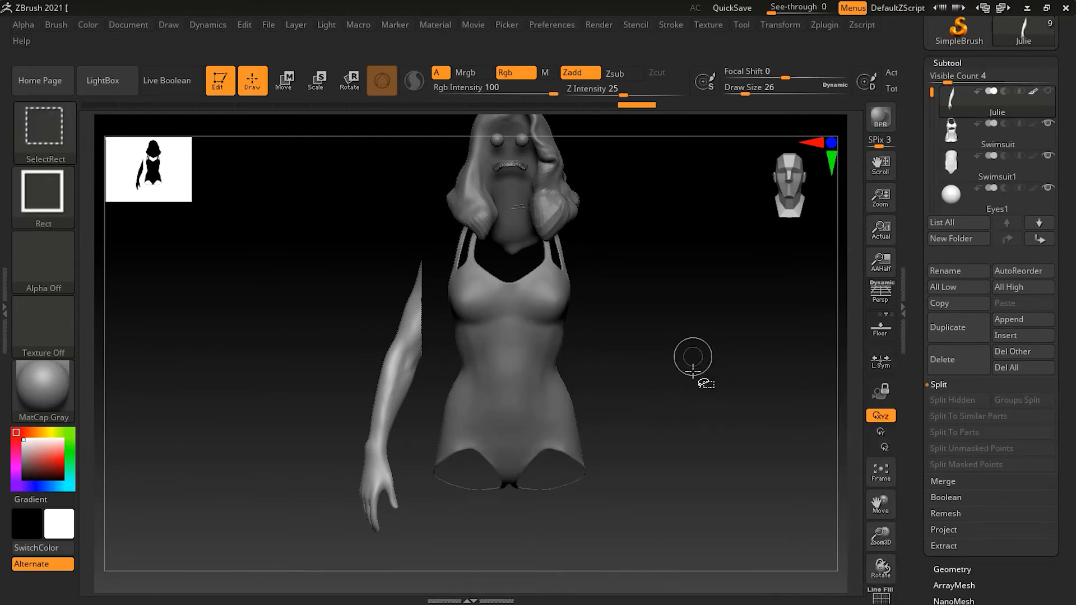
ctrl+shift+click(694, 373)
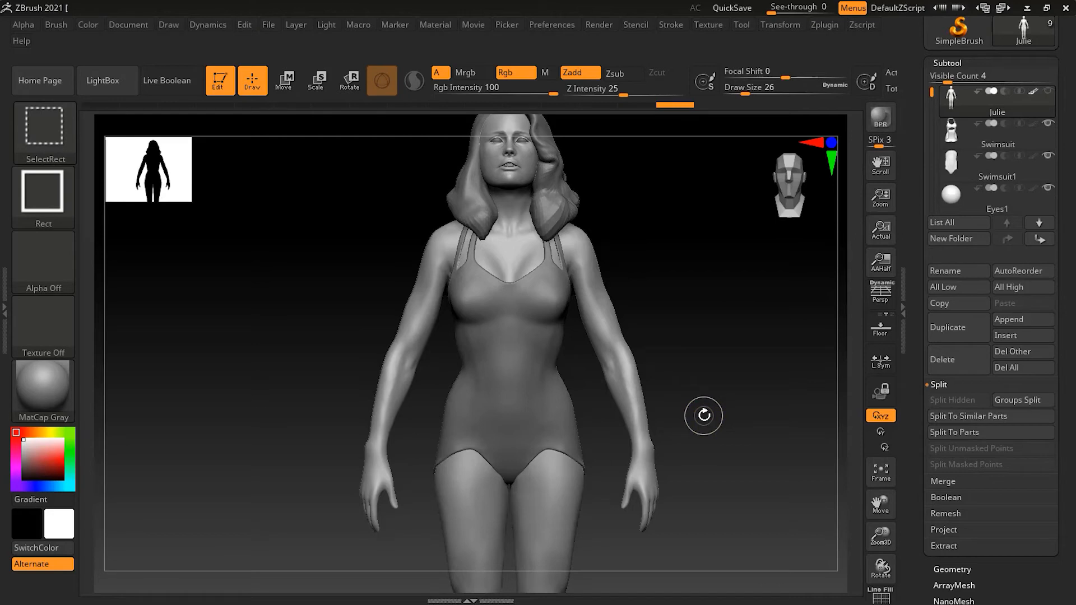
Step: Hide both of the body's hands with rectangular selections, and restore the complete mesh
ctrl+shift+drag(696, 433, 610, 535)
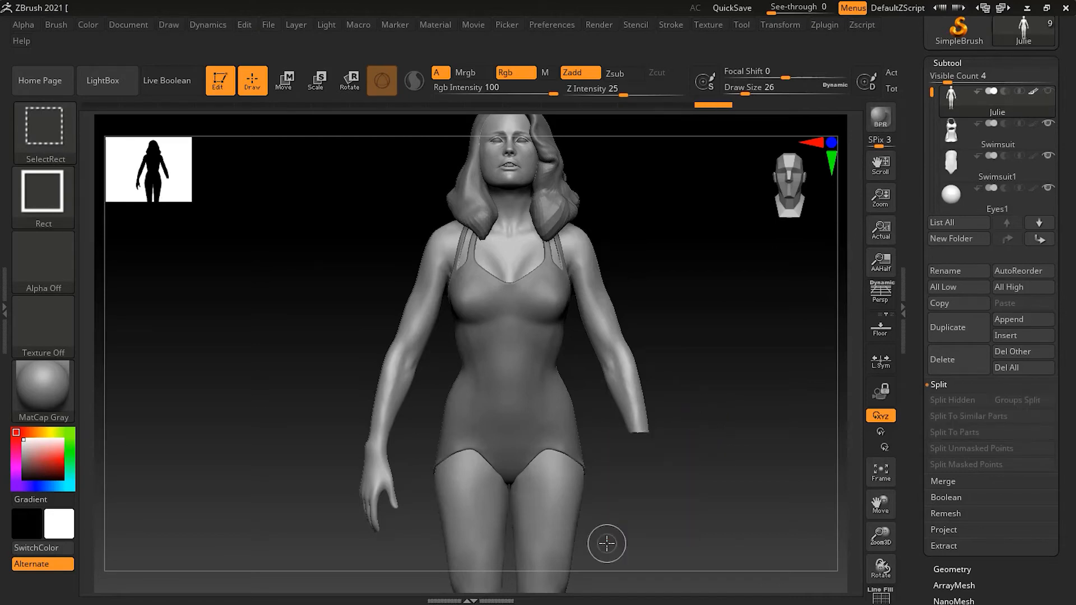
ctrl+shift+drag(308, 430, 417, 548)
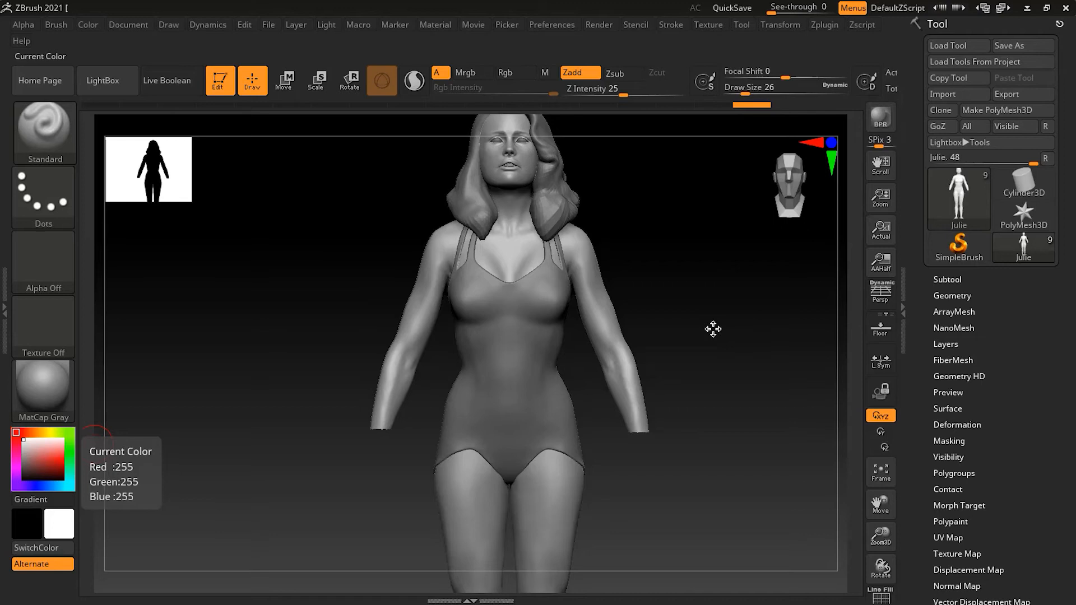
key(shift)
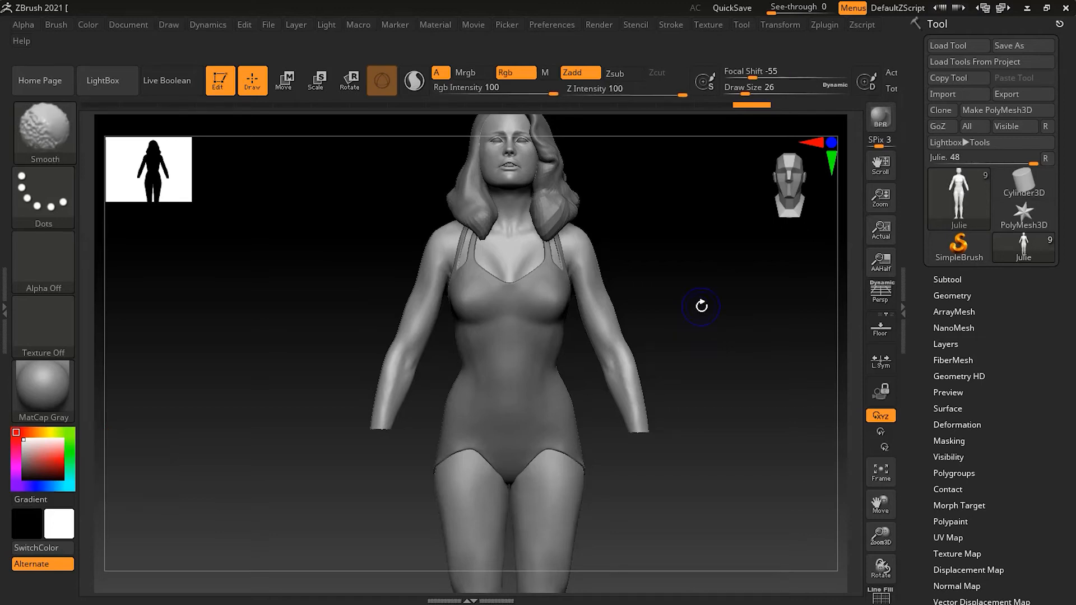
key(ctrl+shift)
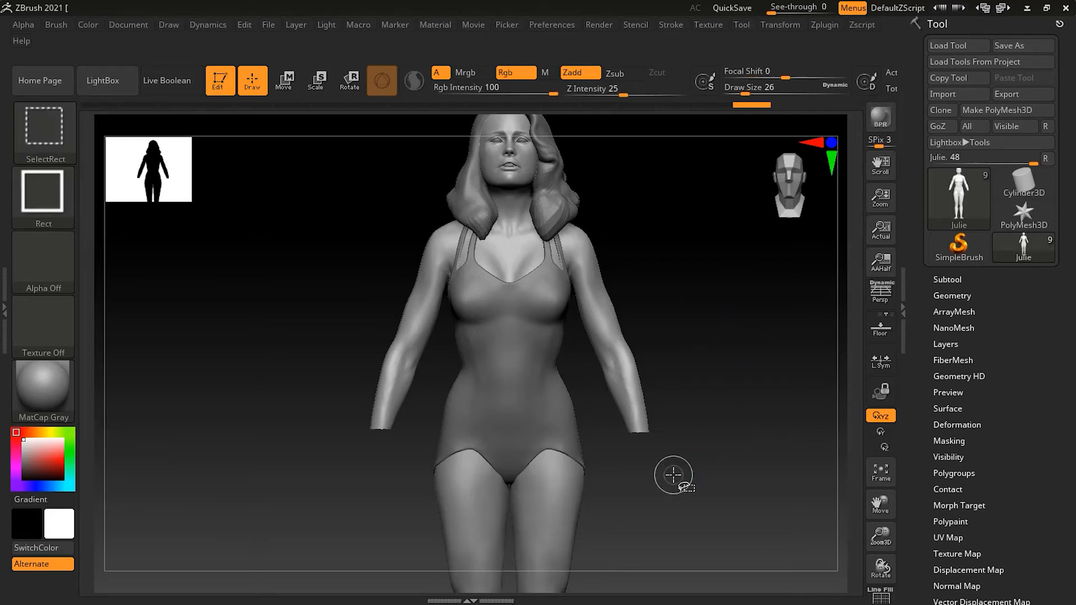
ctrl+shift+click(704, 438)
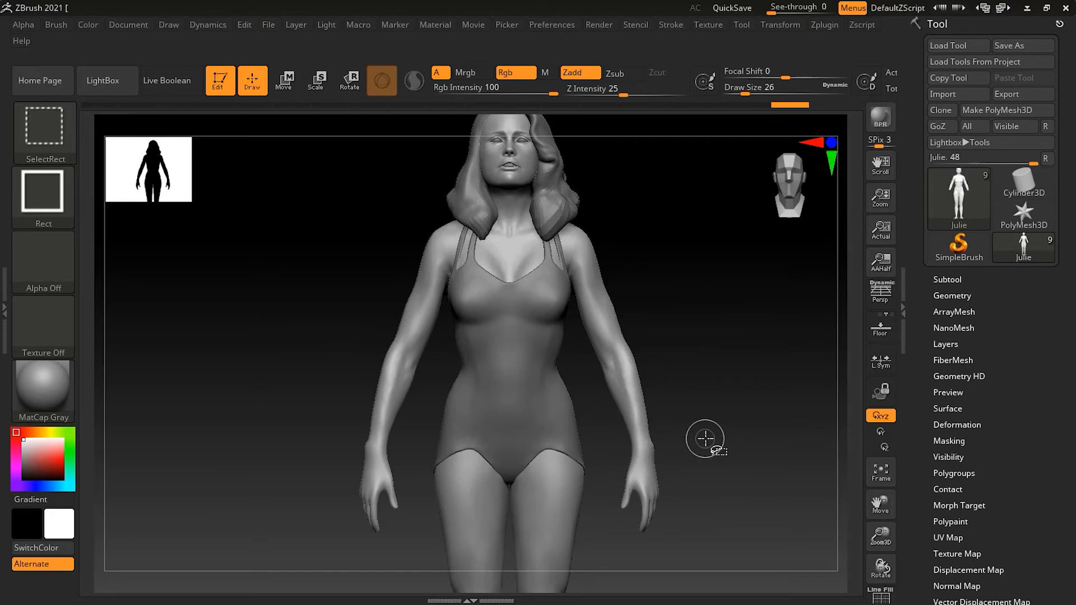
mouse_move(723, 406)
mouse_down()
mouse_move(715, 392)
mouse_move(742, 396)
mouse_move(709, 394)
mouse_move(704, 411)
mouse_move(802, 389)
mouse_up()
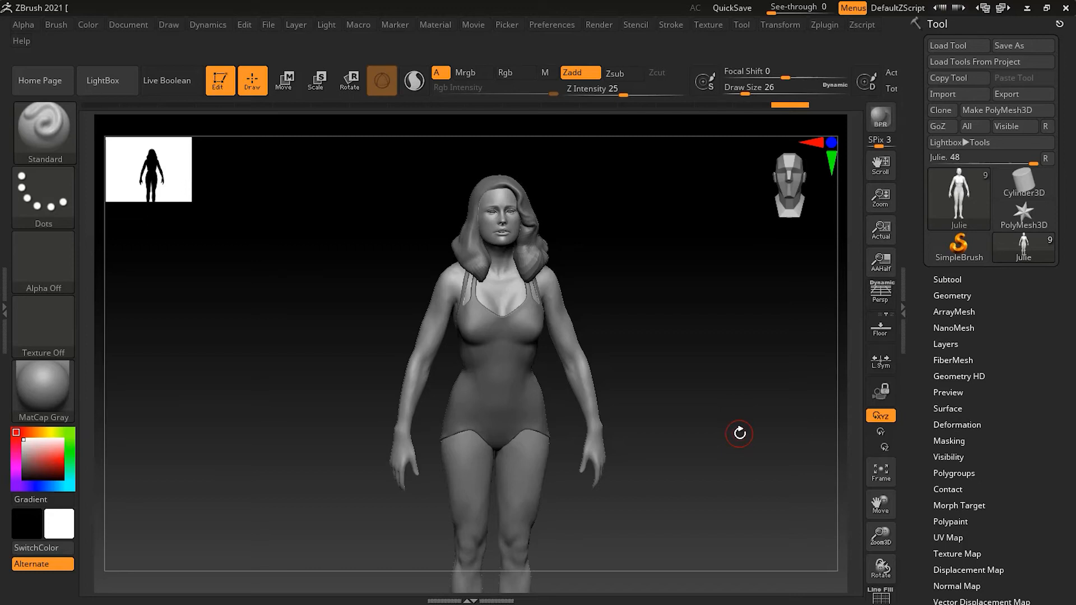
Step: Bring up the list of subtools again and make the Hair subtool active
click(947, 279)
drag(930, 312, 923, 279)
drag(785, 312, 724, 344)
alt+drag(656, 348, 766, 327)
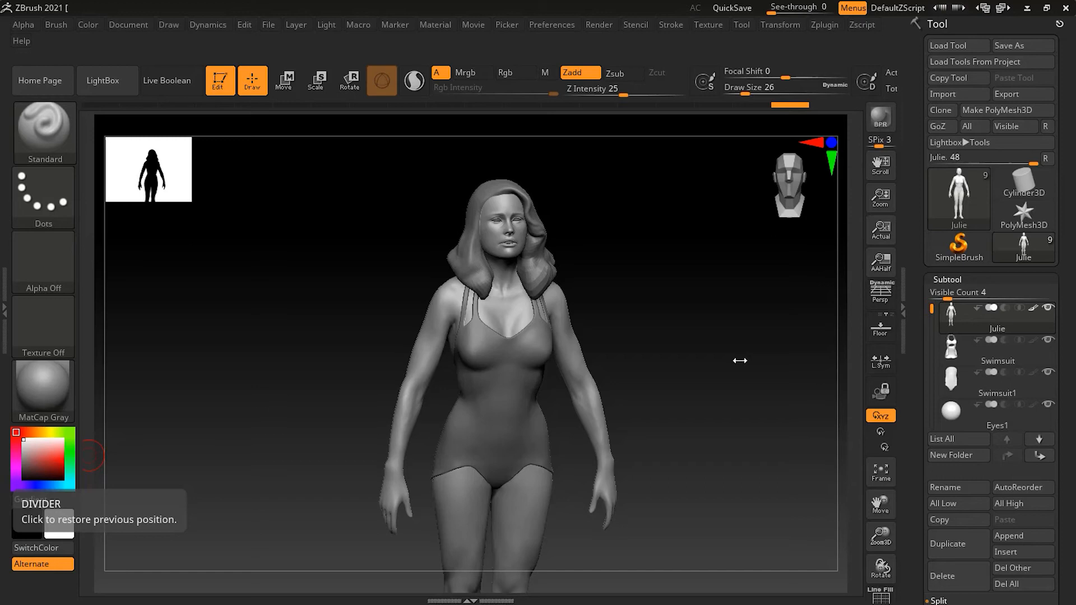
drag(930, 308, 926, 381)
click(985, 360)
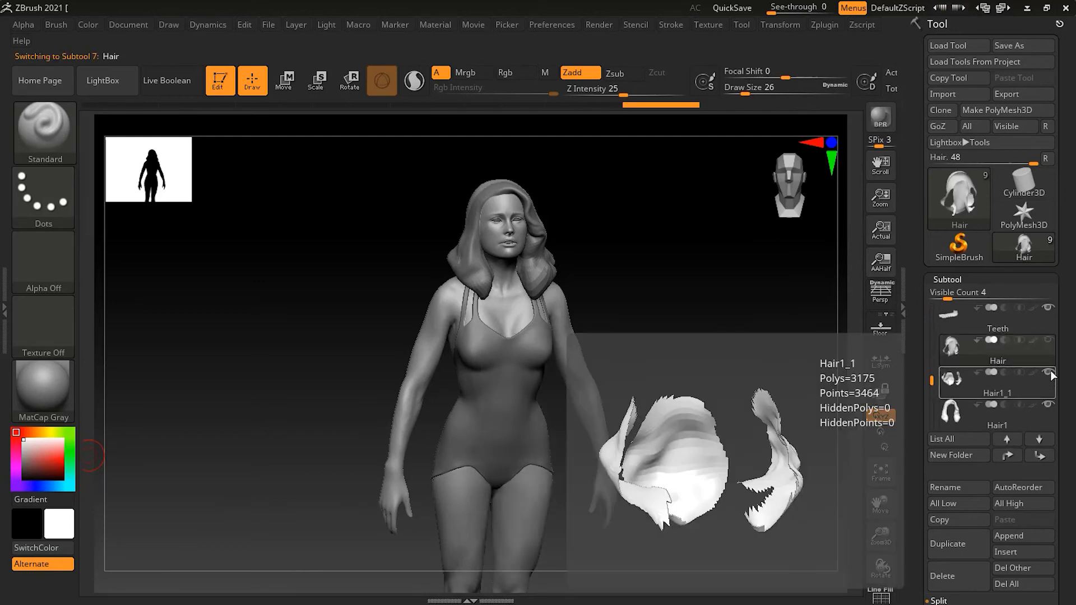
Step: Toggle the visibility of the separate hair subtools to examine which part each covers, ending with every piece shown
click(1048, 340)
click(1047, 340)
drag(683, 302, 752, 303)
click(1045, 373)
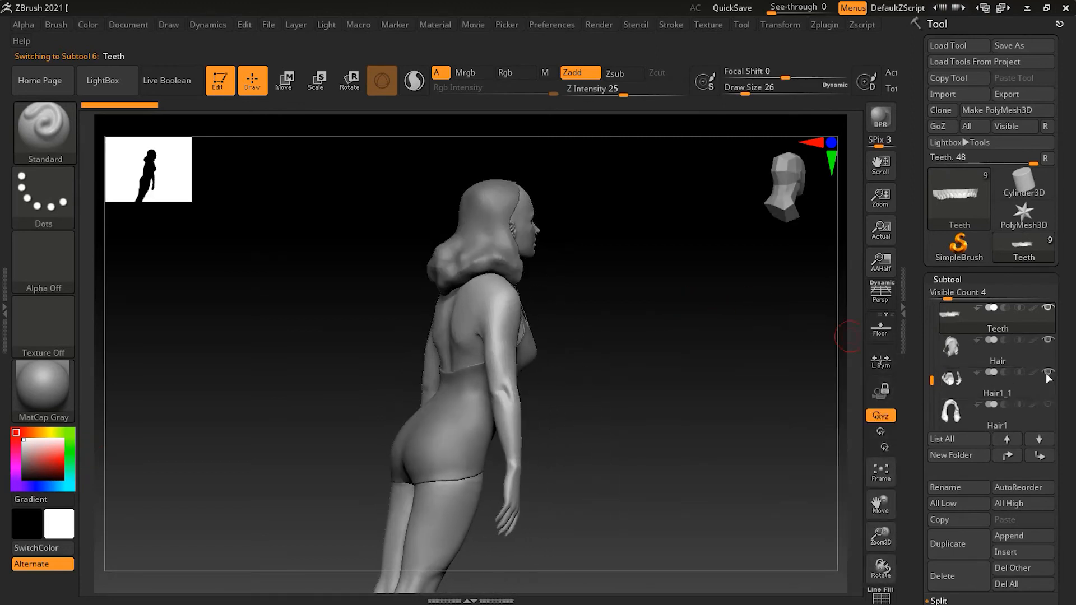
drag(743, 365, 690, 365)
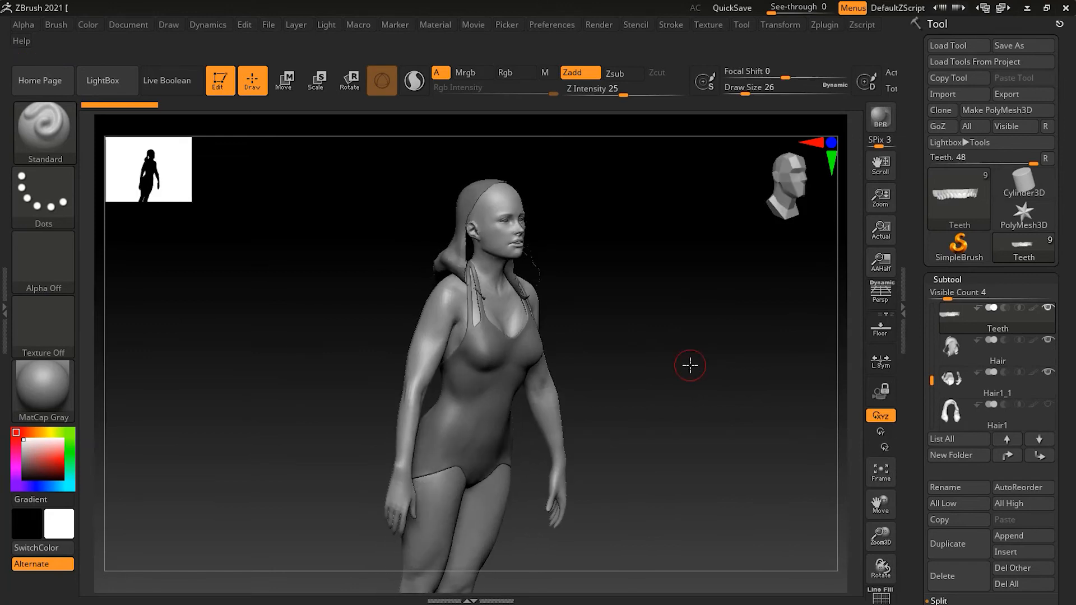
click(1047, 405)
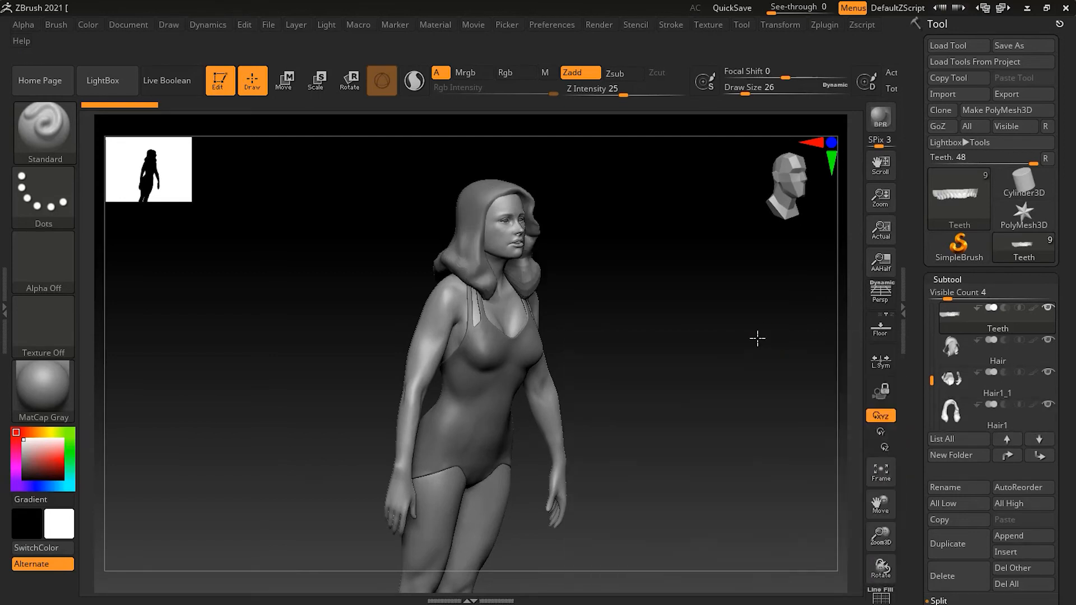
drag(757, 338, 740, 336)
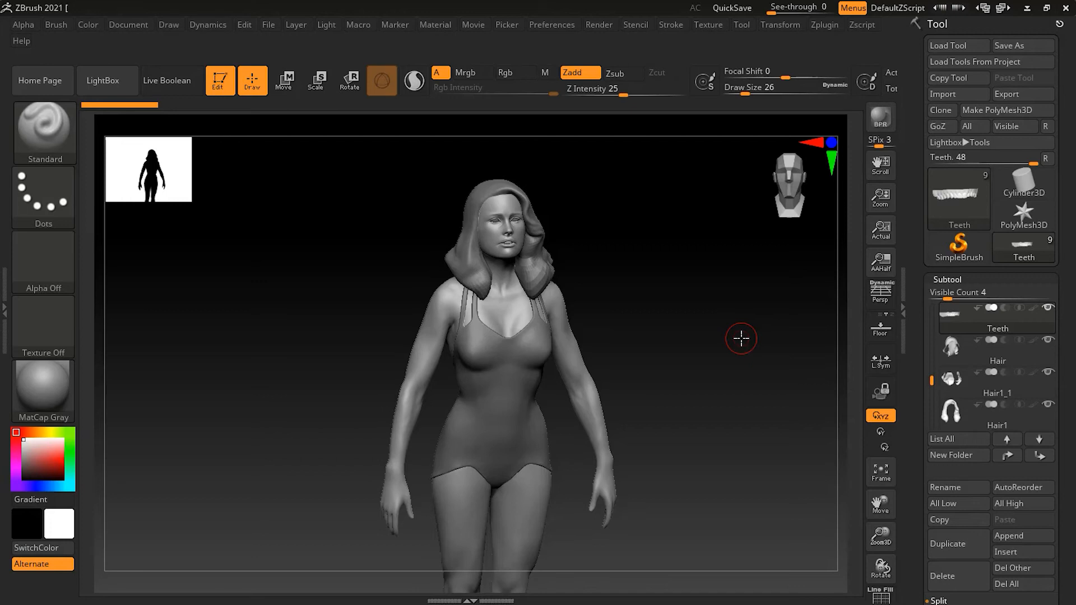
Step: Make the Hair subtool active and merge it down with Hair1_1, accepting that the operation cannot be undone
mouse_move(641, 255)
alt+mouse_down()
mouse_move(715, 242)
mouse_move(709, 435)
mouse_move(690, 348)
mouse_move(744, 321)
mouse_move(744, 404)
alt+mouse_up()
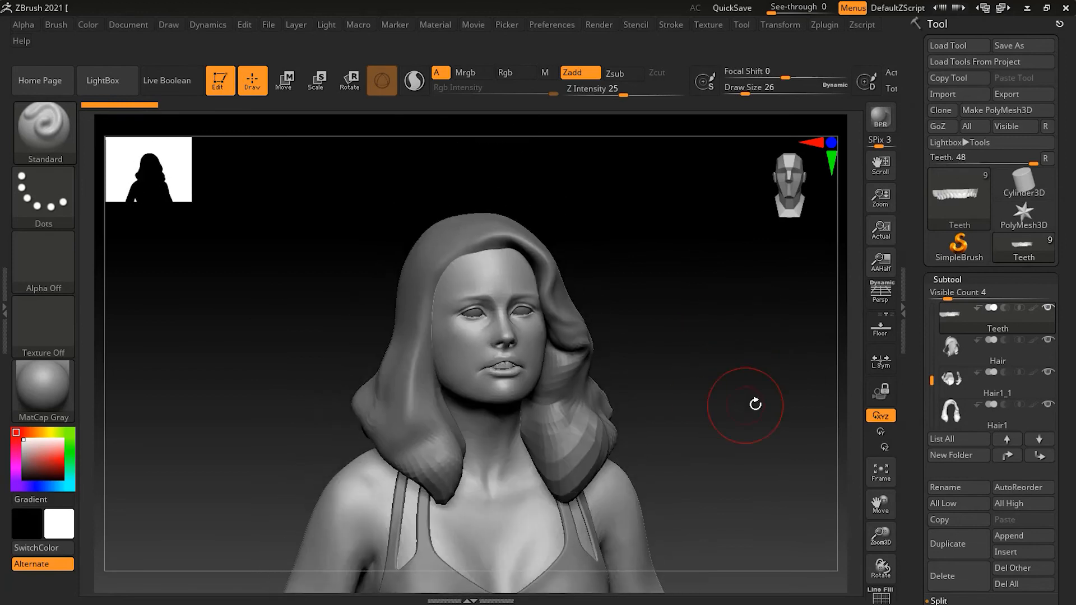
mouse_move(1004, 357)
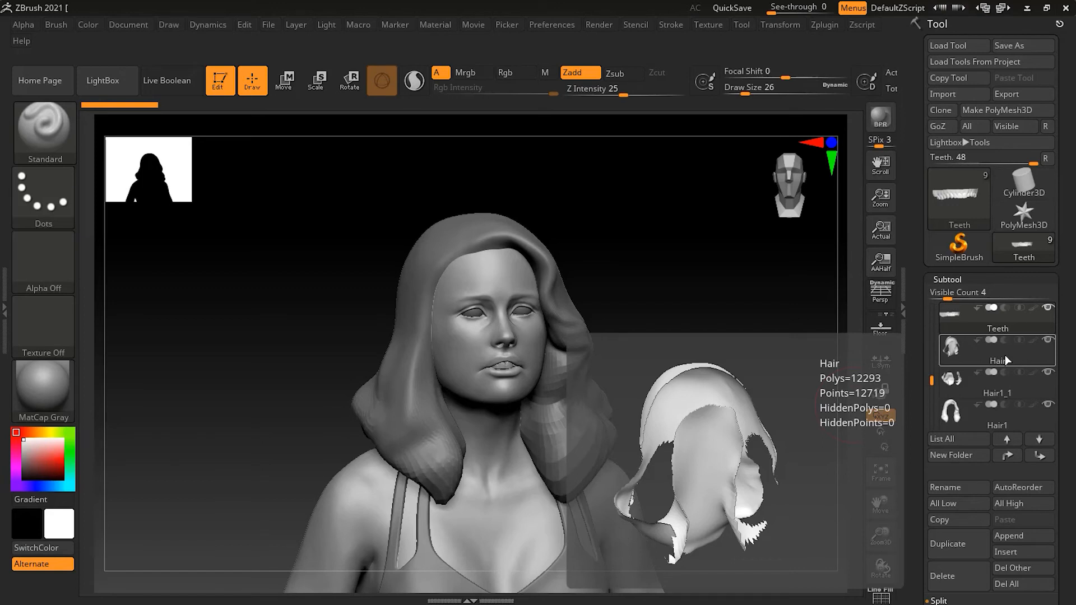
click(1004, 355)
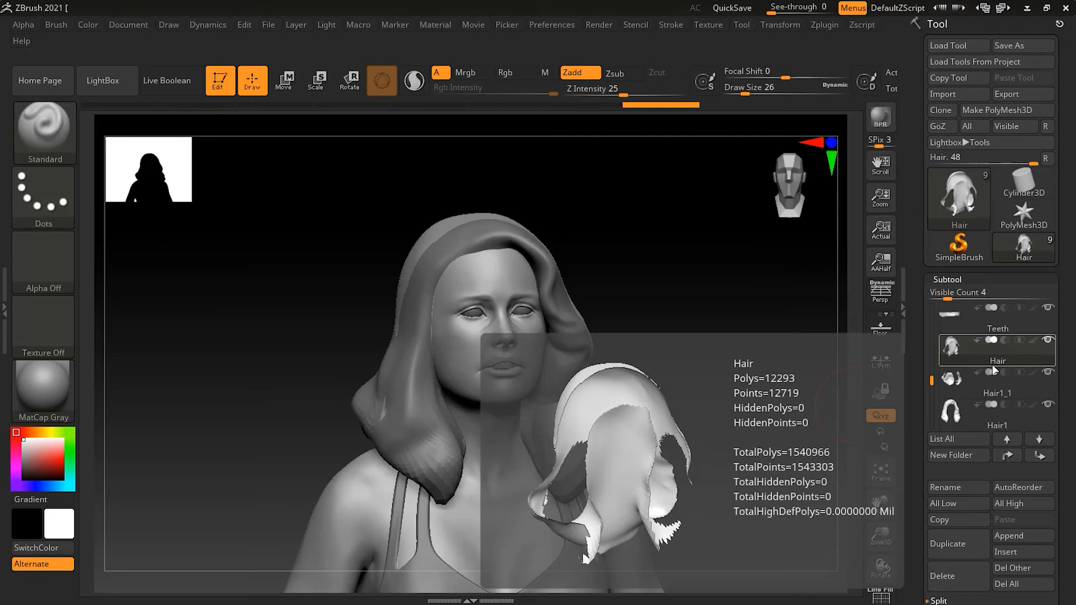
scroll(1072, 477, down, 5)
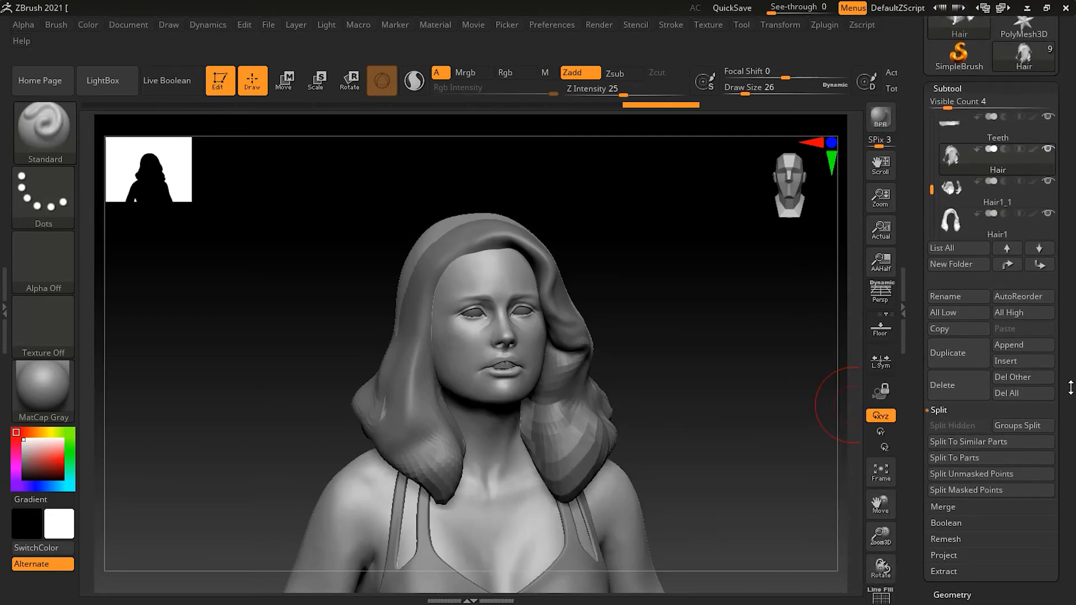
click(945, 490)
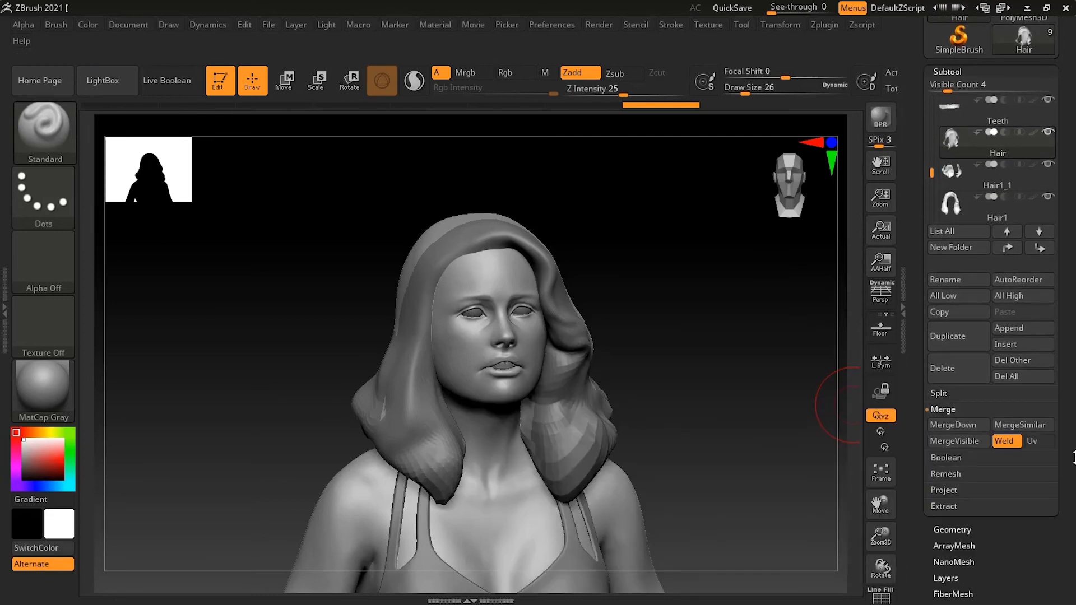
click(972, 427)
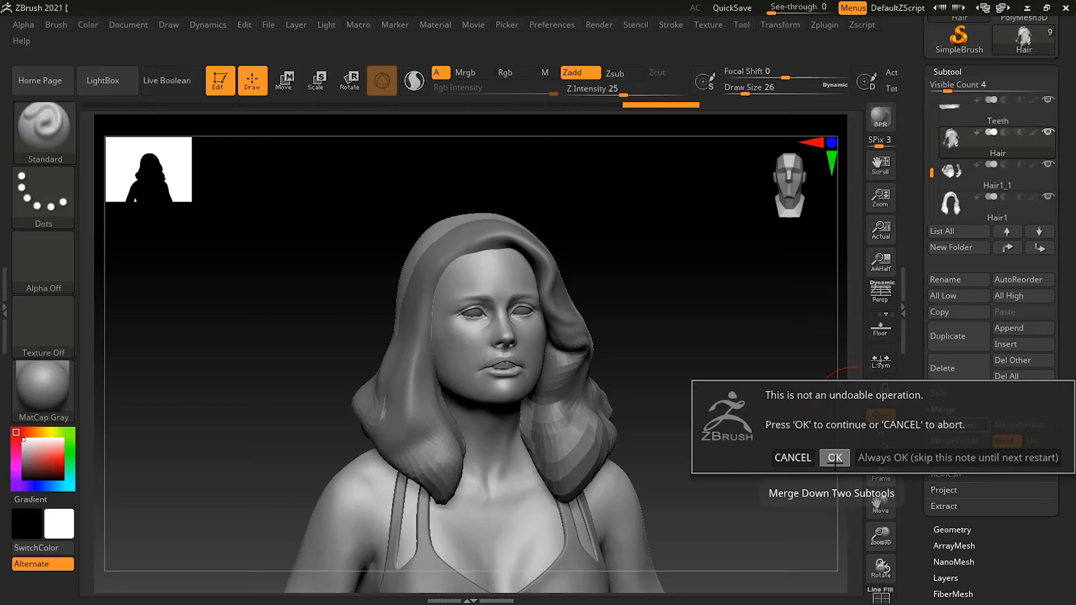
click(835, 458)
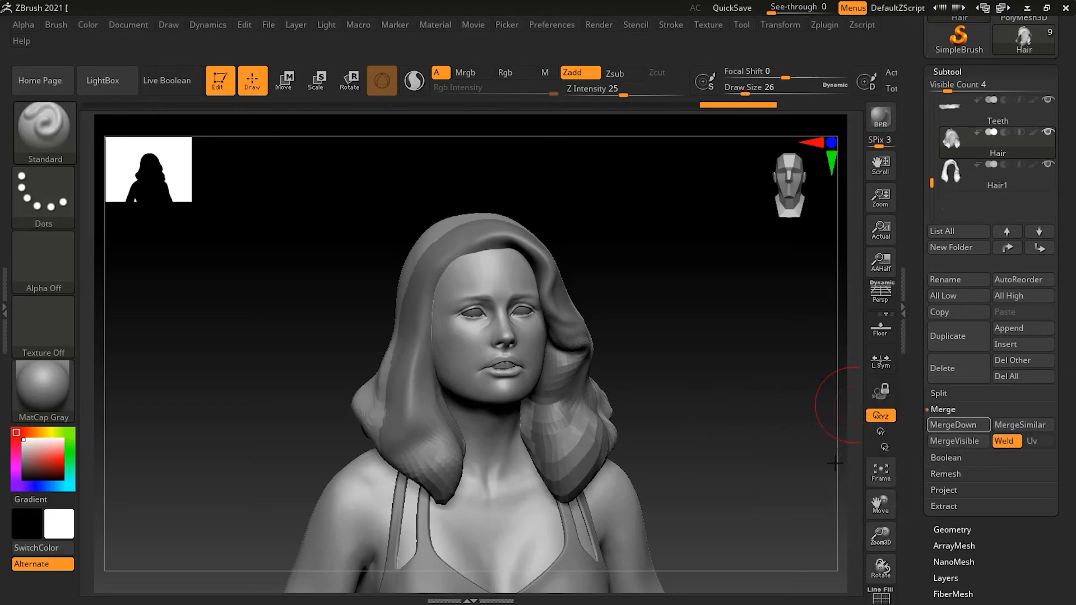
Step: Merge the combined Hair subtool down with Hair1 so that the hair is a single subtool
click(963, 151)
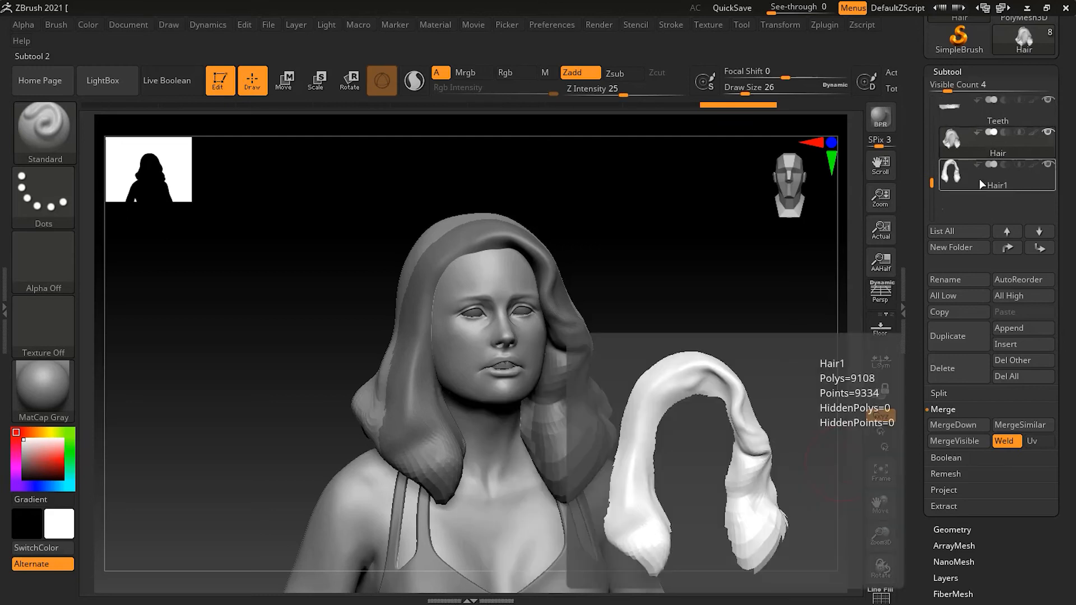
click(981, 427)
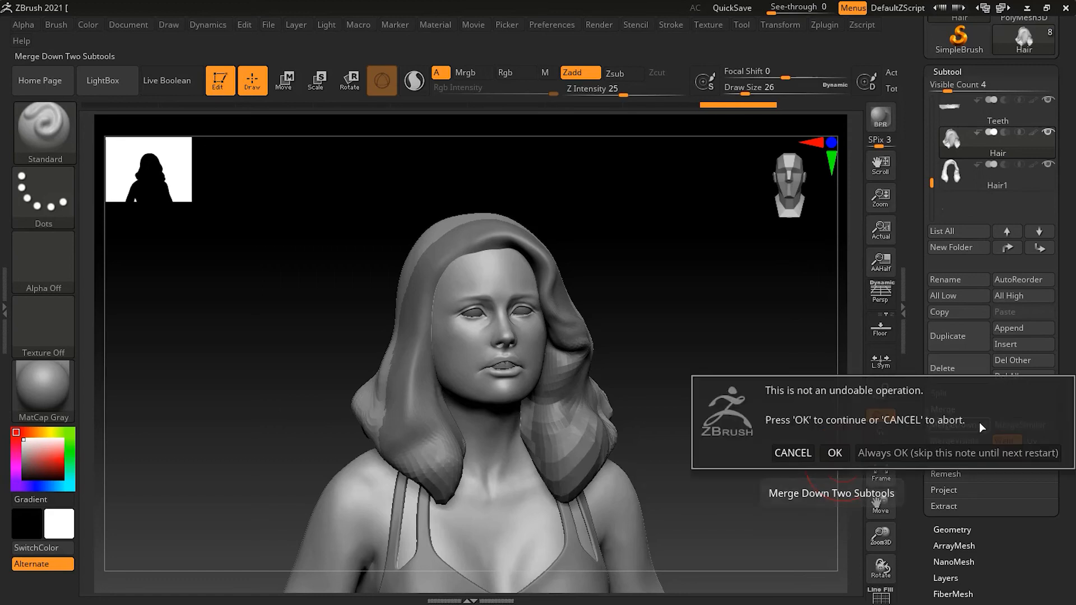
click(835, 453)
mouse_move(661, 381)
mouse_down()
mouse_move(745, 384)
mouse_move(675, 384)
mouse_move(677, 371)
mouse_up()
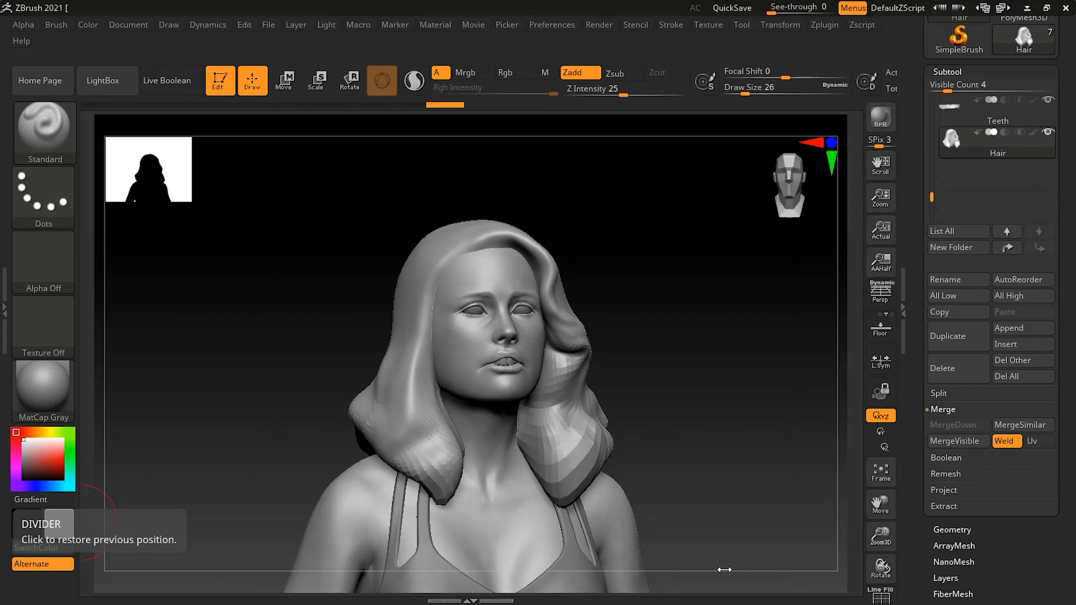
mouse_move(714, 463)
mouse_down()
mouse_move(680, 463)
mouse_move(740, 468)
mouse_move(644, 481)
mouse_move(690, 275)
mouse_move(710, 312)
mouse_move(701, 306)
mouse_up()
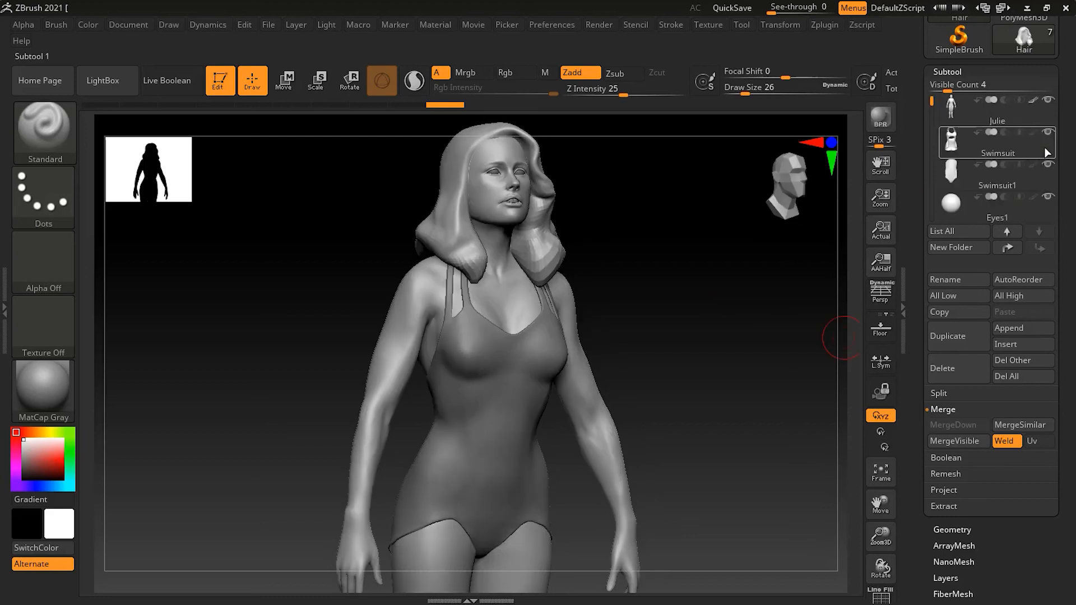
Step: Make the Swimsuit subtool active, hide every other subtool, and show Swimsuit1 so only the two swimsuit pieces are displayed
click(1044, 147)
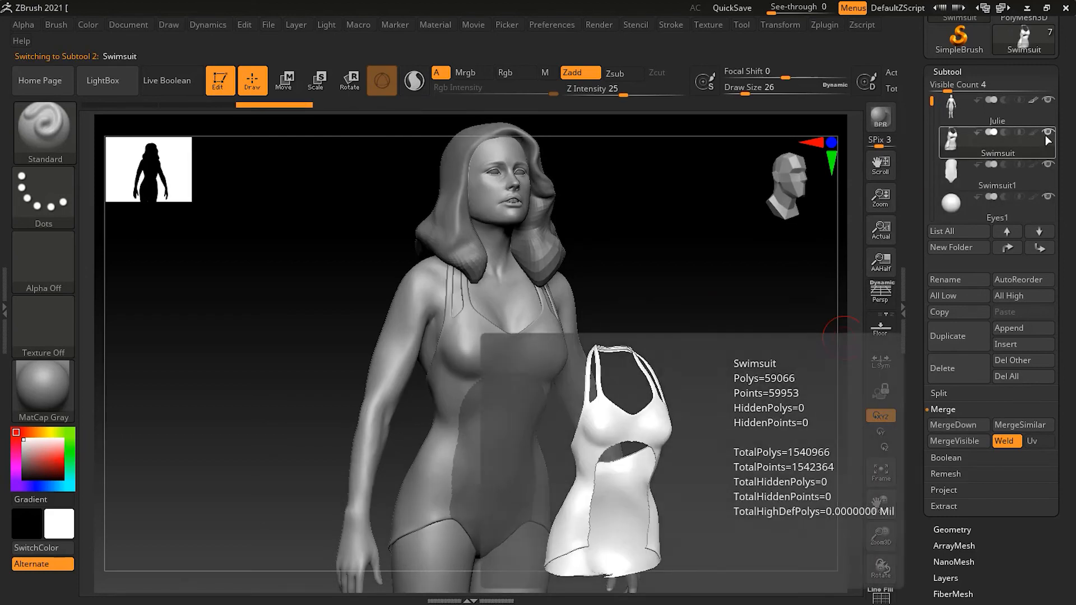
key(shift)
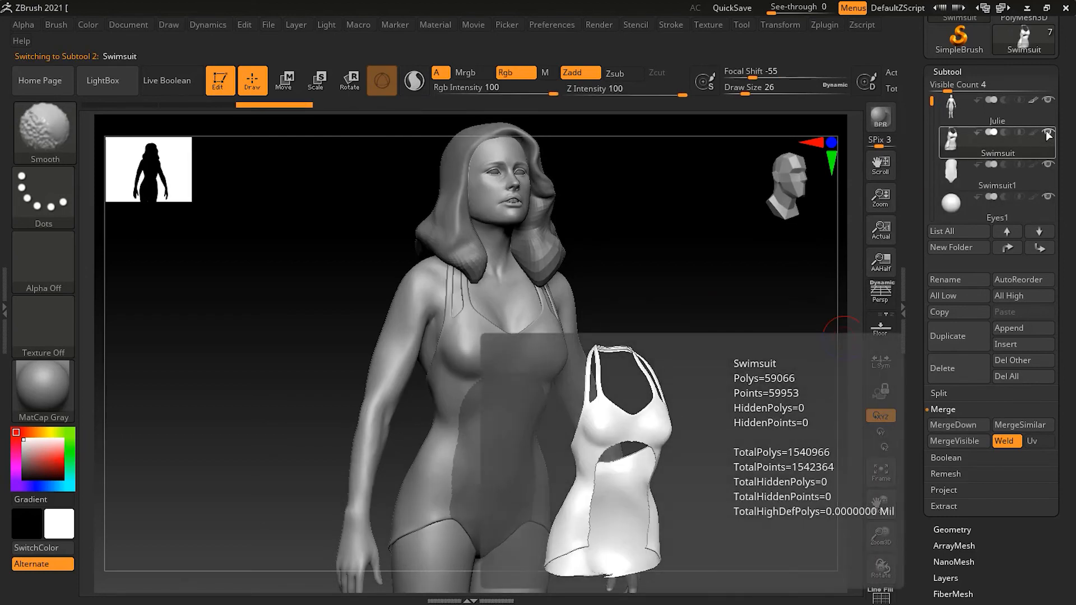
shift+click(1047, 132)
click(1047, 176)
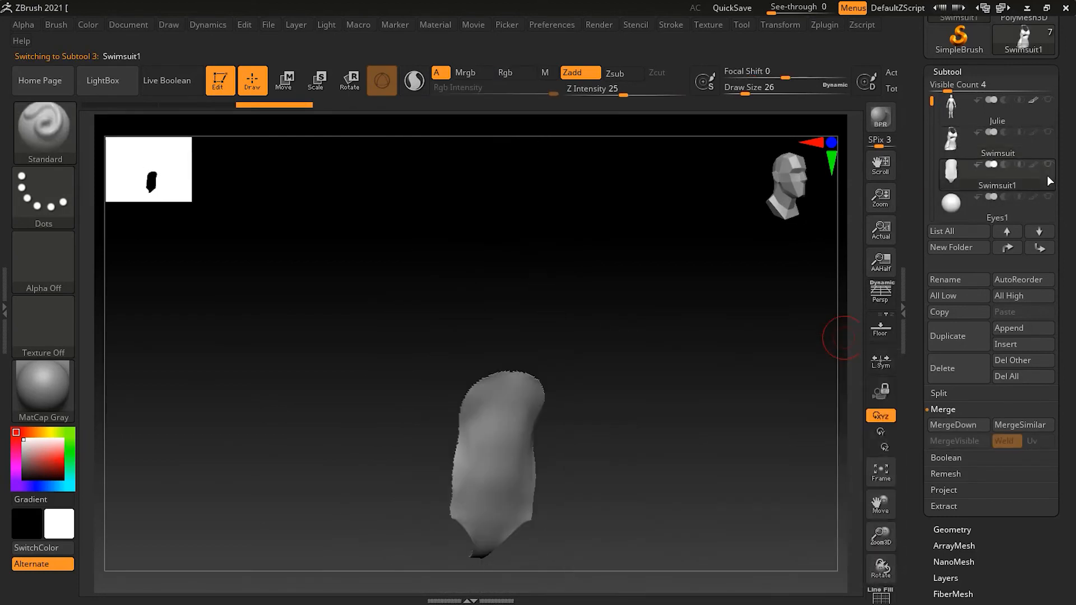
click(1030, 144)
click(1048, 164)
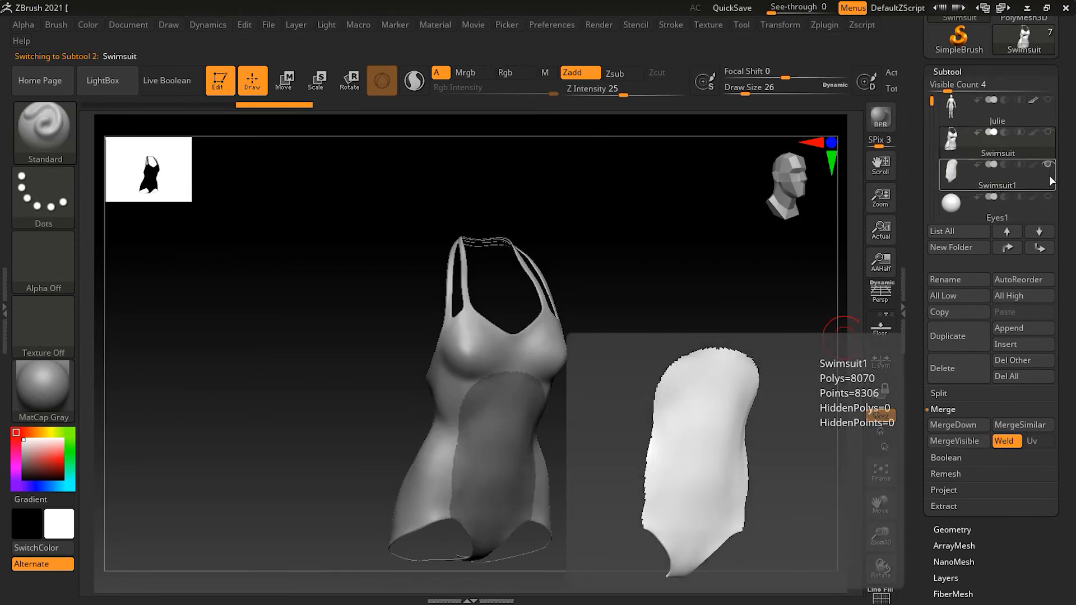
Step: Toggle the visibility of Swimsuit and Swimsuit1 to examine each piece, ending with both shown and Swimsuit active
key(shift)
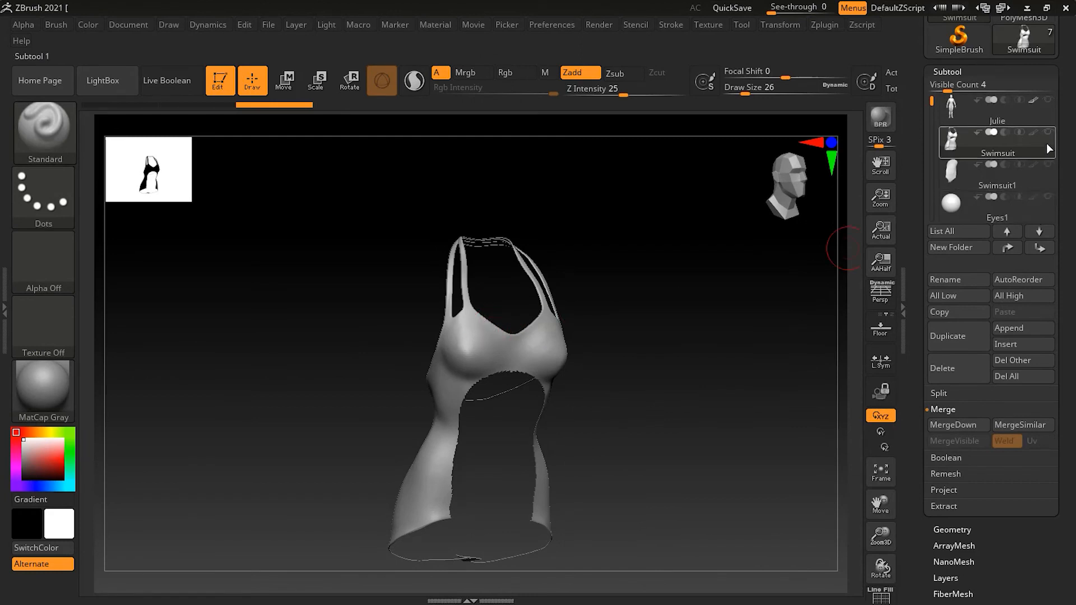
mouse_move(1050, 172)
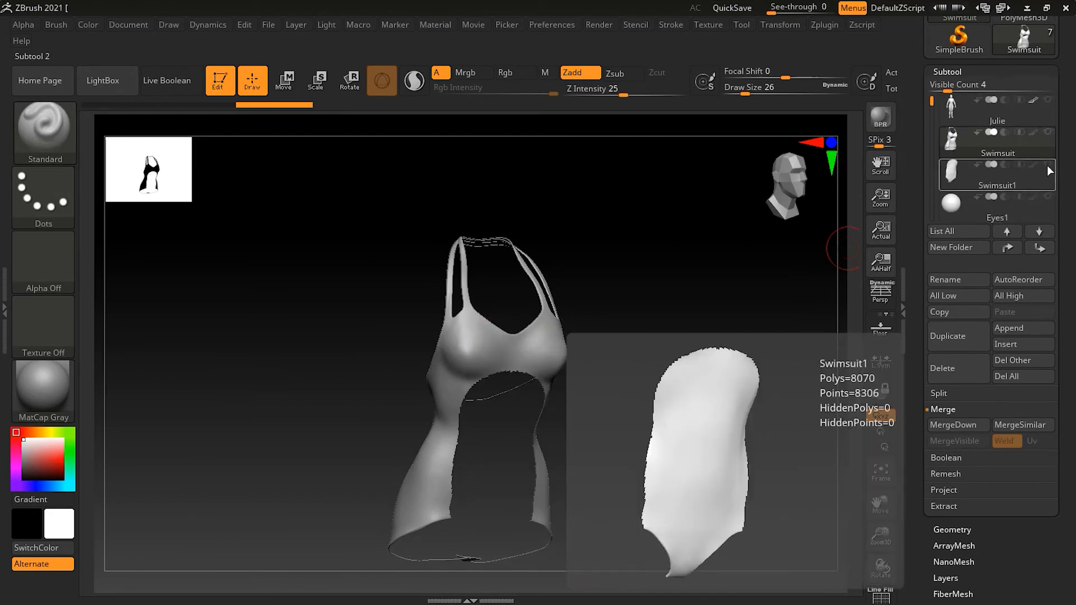
click(1047, 166)
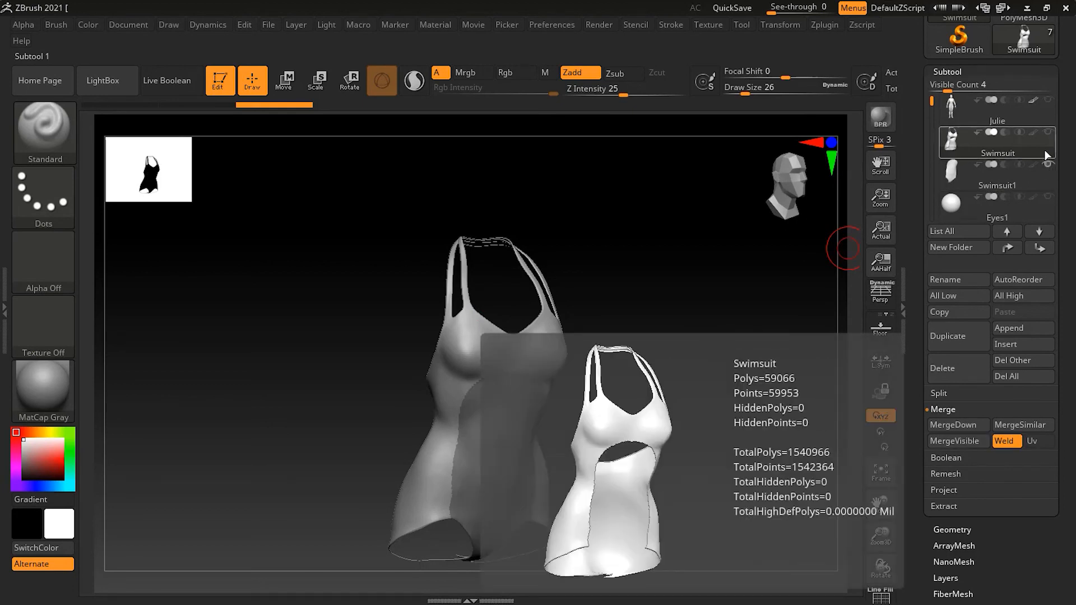
click(1044, 177)
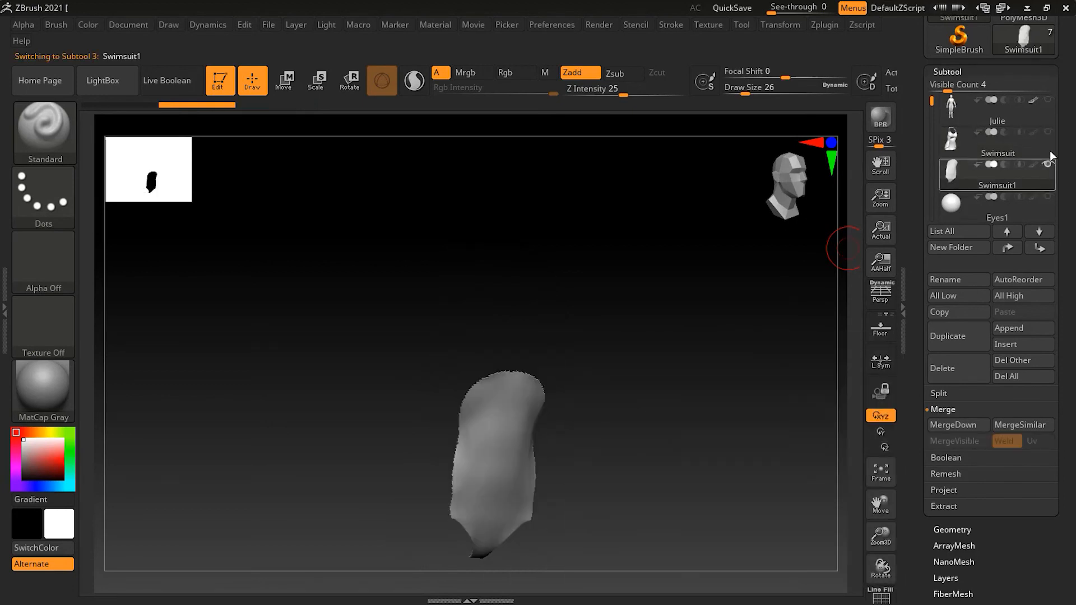
click(1046, 150)
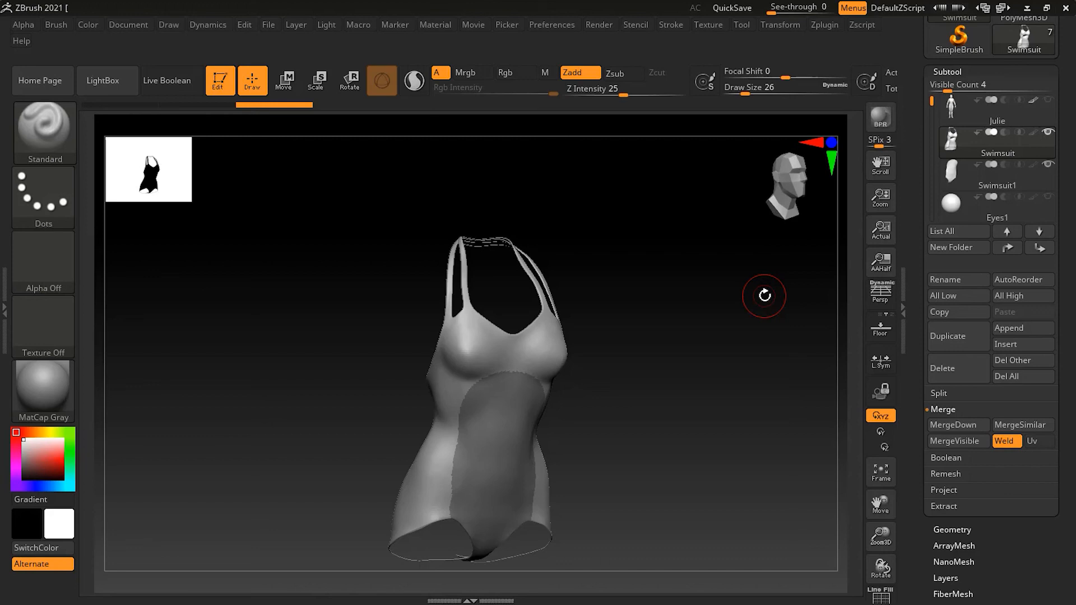
Step: Merge the two visible swimsuit pieces into a separate new tool using MergeVisible with Weld enabled
mouse_move(1016, 180)
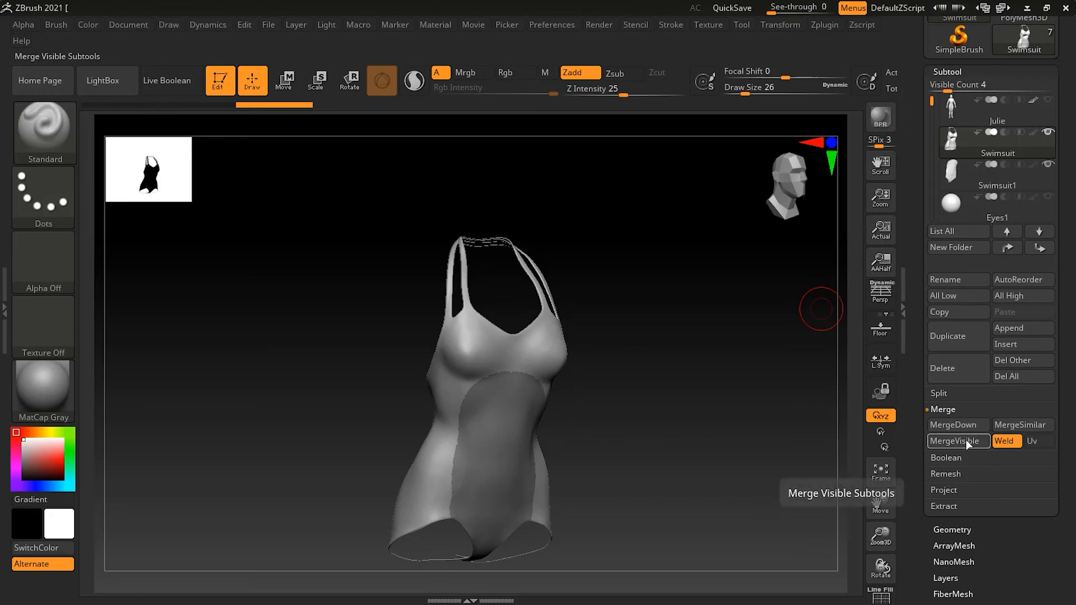
scroll(1070, 252, up, 3)
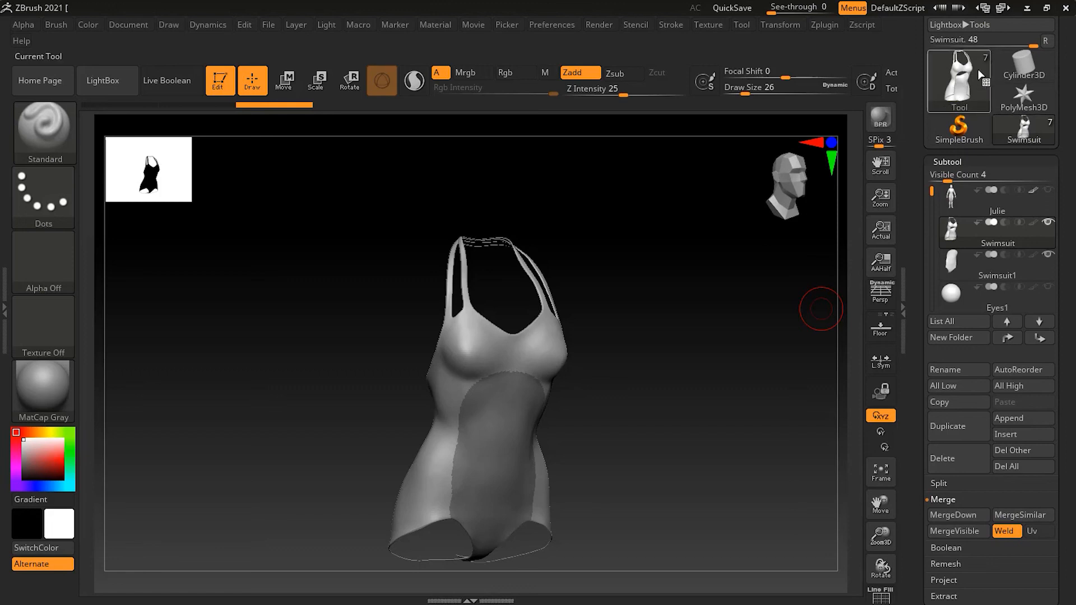
click(957, 531)
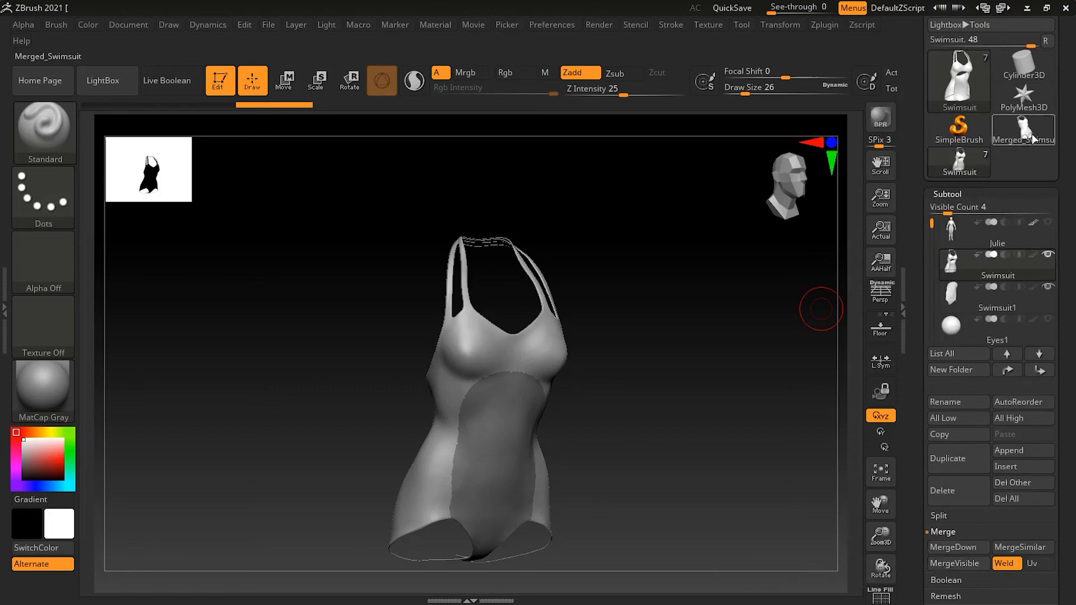
mouse_move(1035, 140)
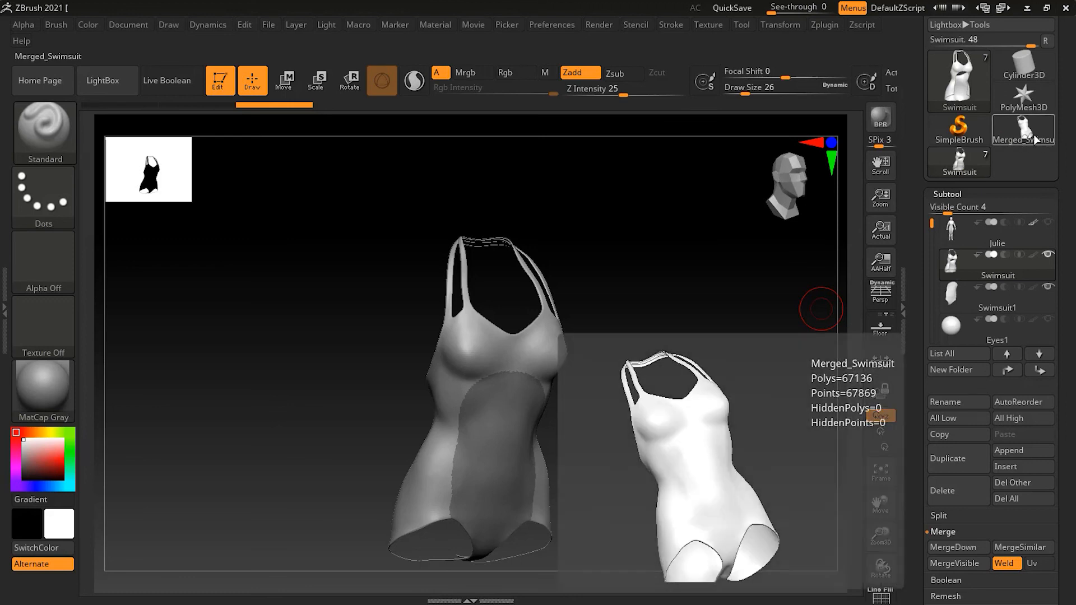
Step: Show all of the character's subtools again and switch to the Merged_Swimsuit tool to inspect the merged mesh
shift+click(1047, 255)
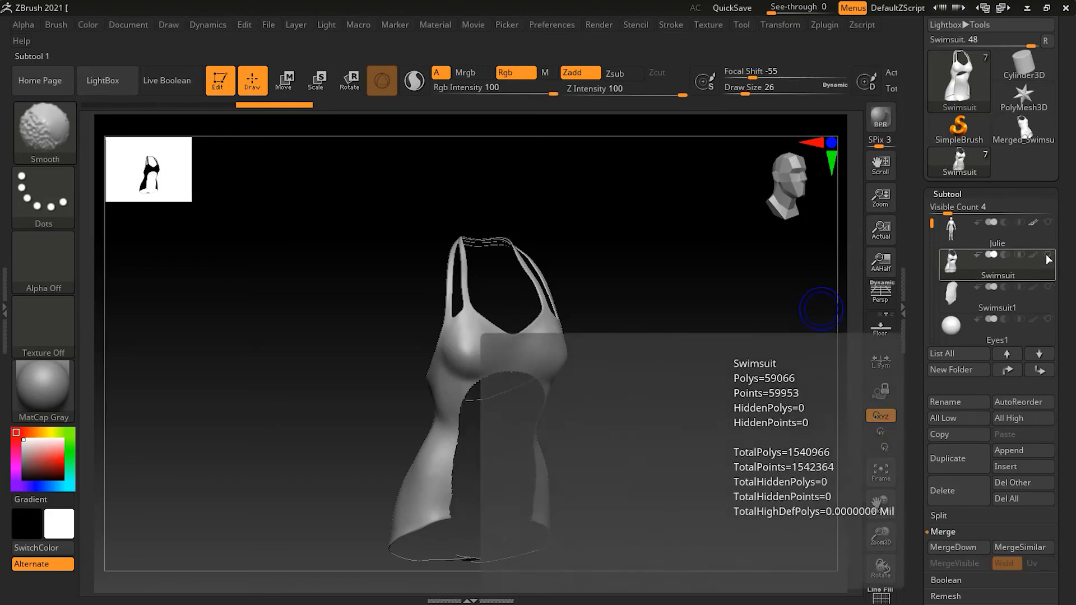
shift+click(1046, 256)
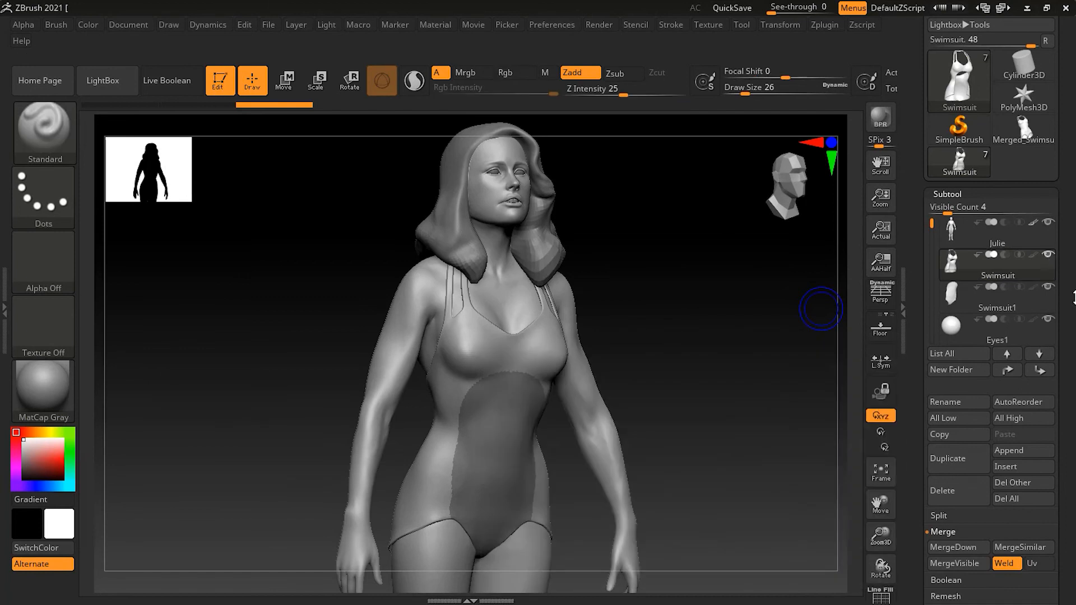
click(1031, 139)
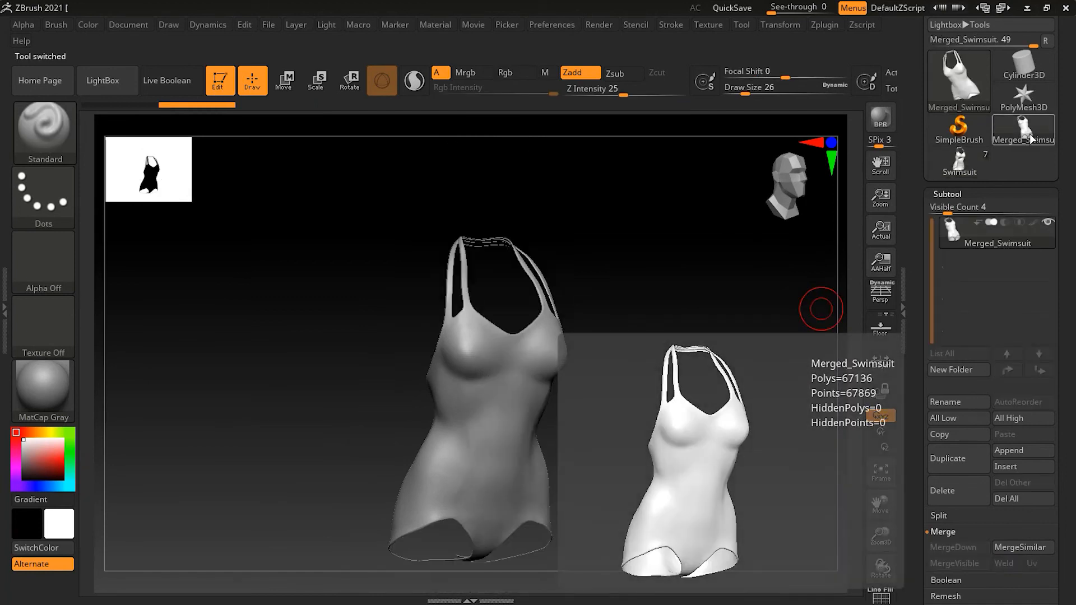
mouse_move(1005, 242)
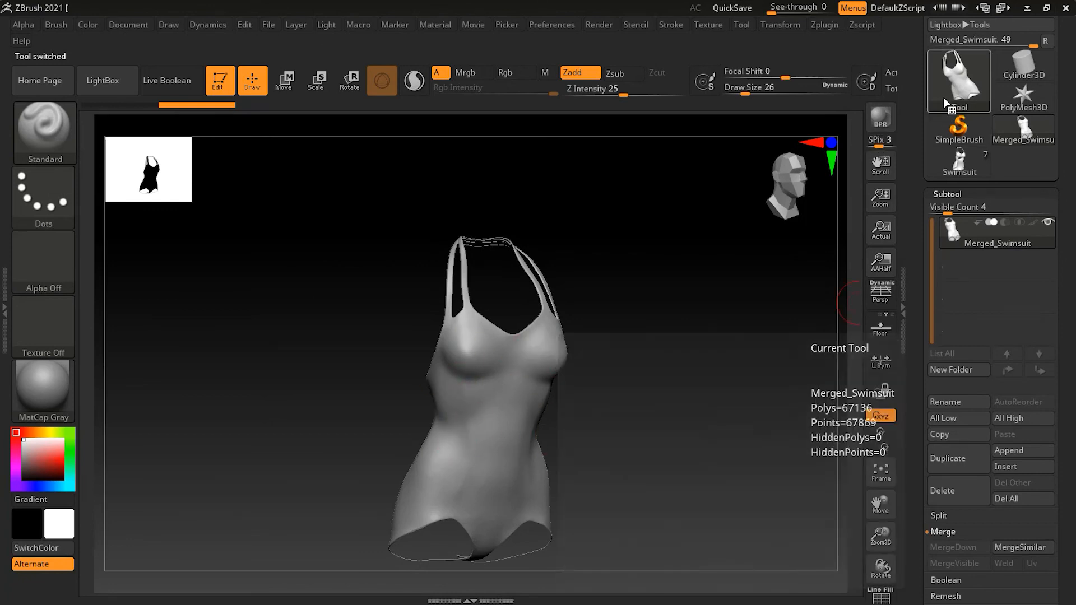
Step: Switch back to the original Swimsuit tool containing the complete character and show the full figure from the front
click(944, 102)
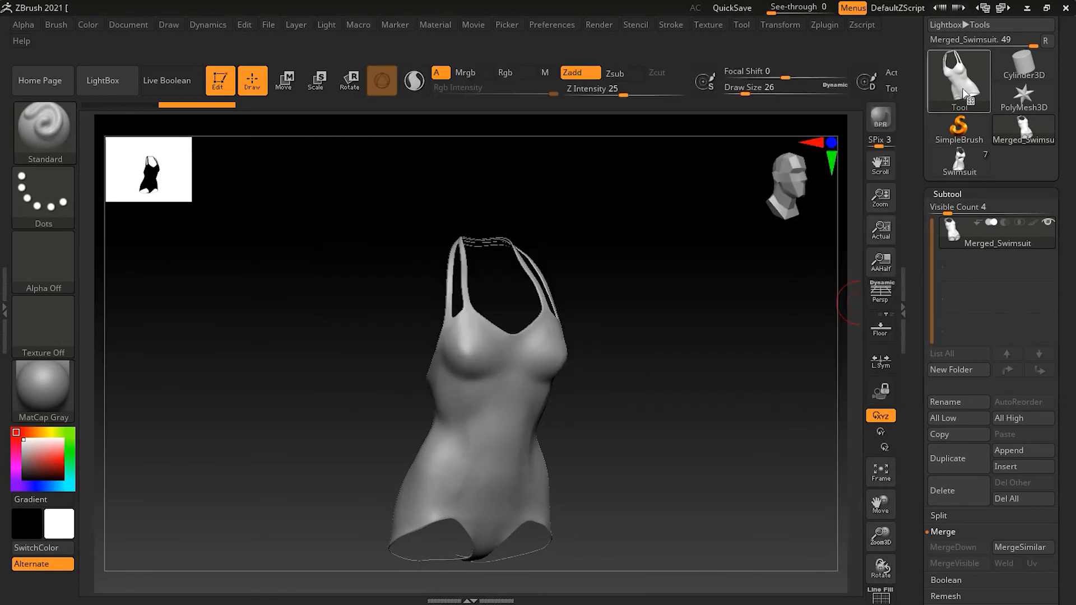
click(971, 167)
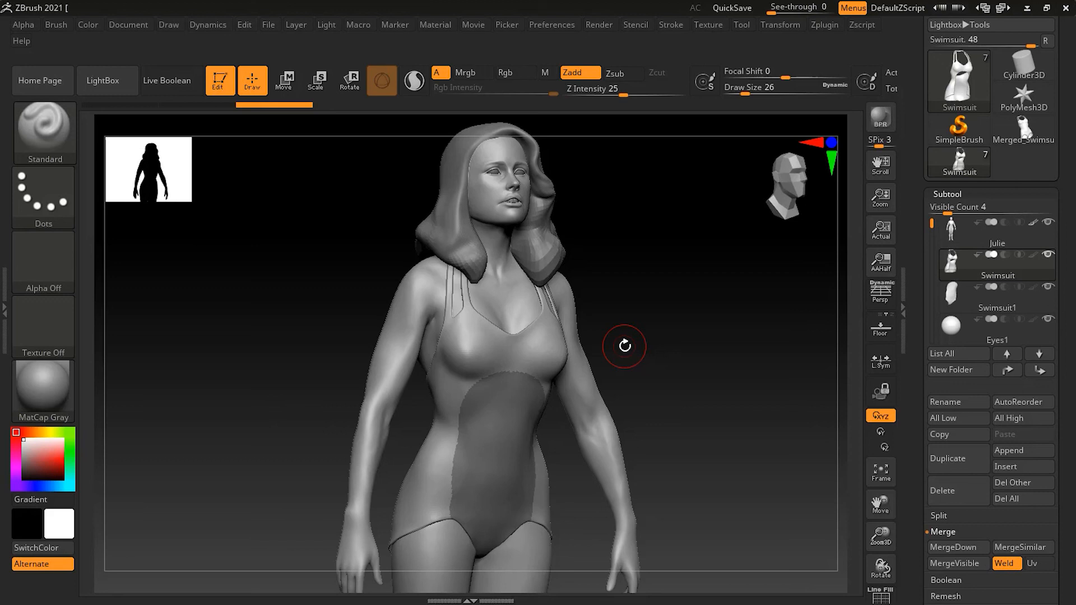
alt+drag(701, 327, 558, 334)
shift+drag(657, 322, 654, 314)
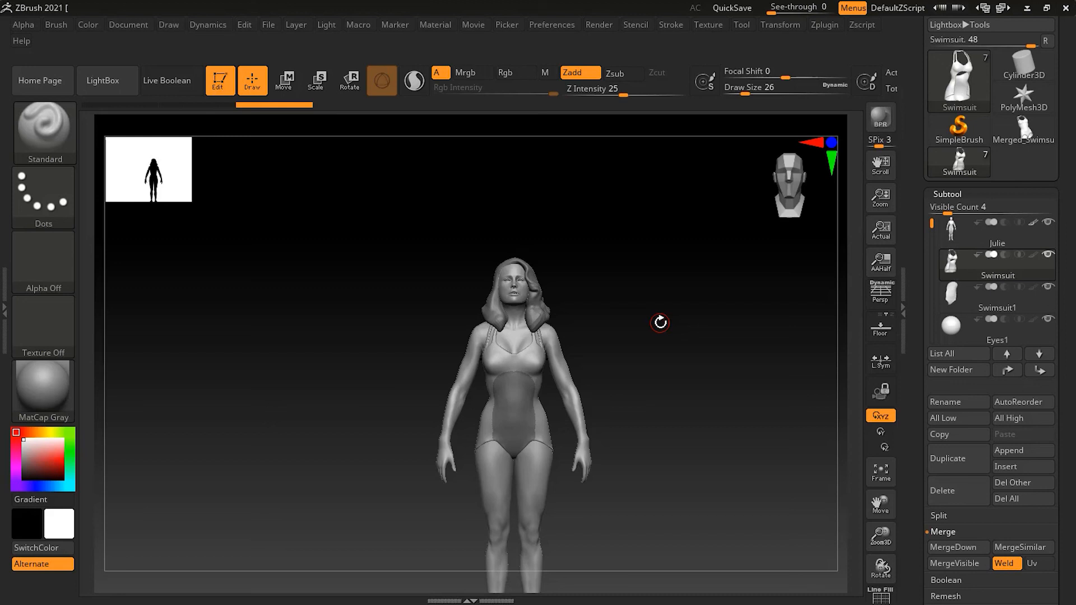
alt+drag(656, 319, 636, 240)
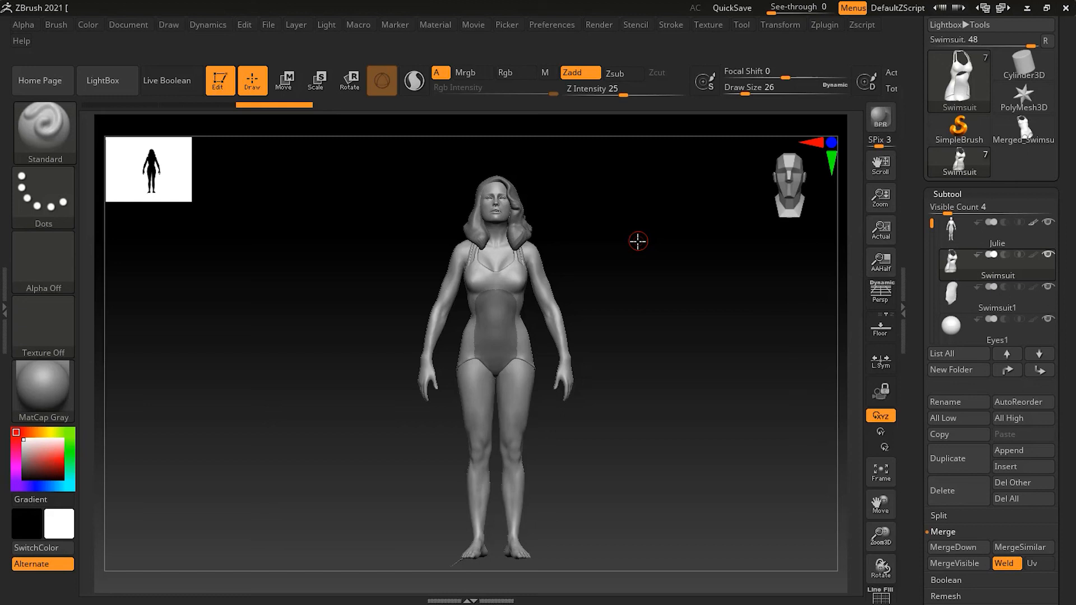